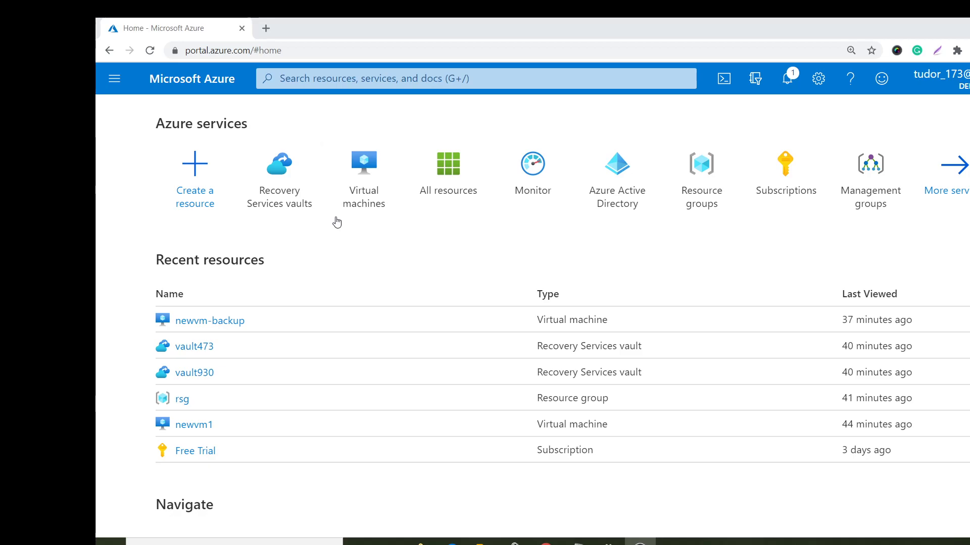
- Start a new virtual machine named newvm-backup in resource group rsg
left_click(369, 180)
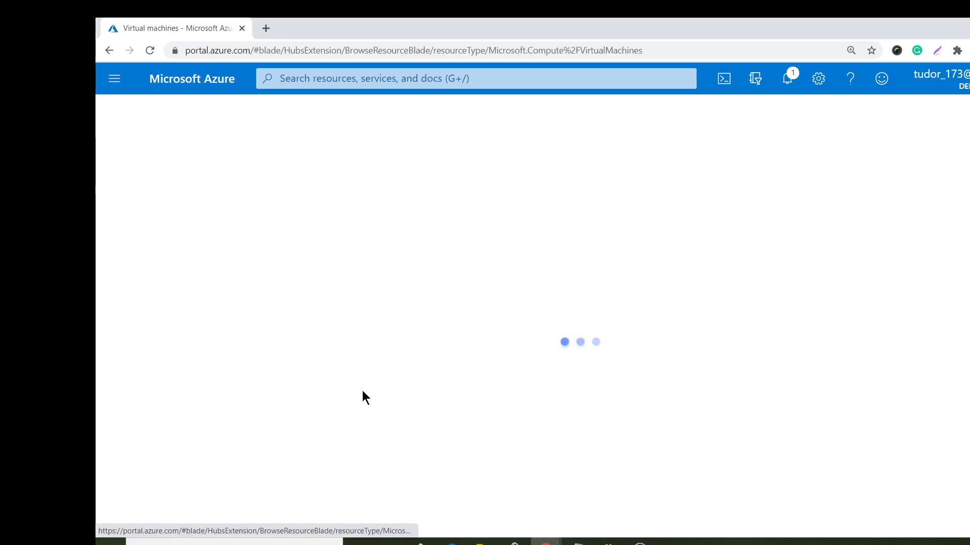
left_click(132, 178)
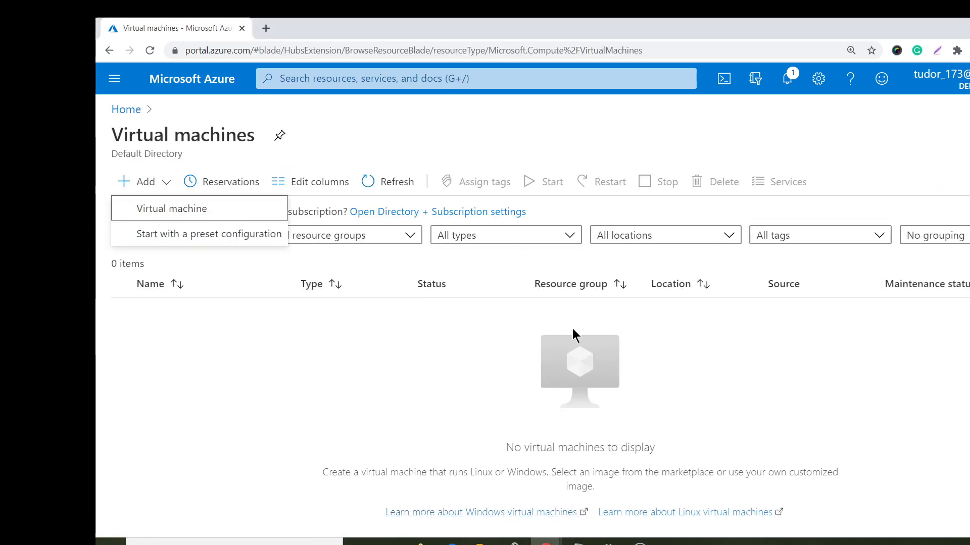
left_click(190, 210)
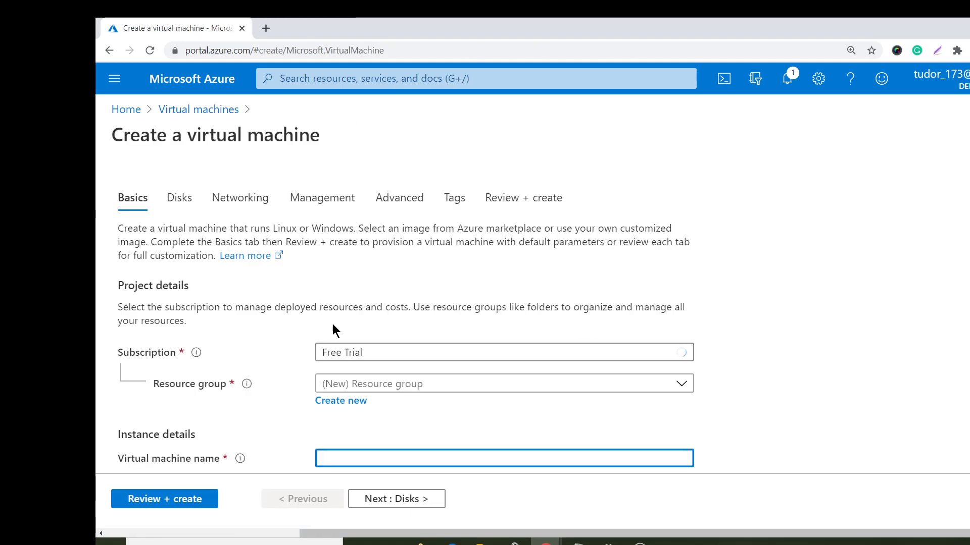
left_click(395, 386)
left_click(450, 331)
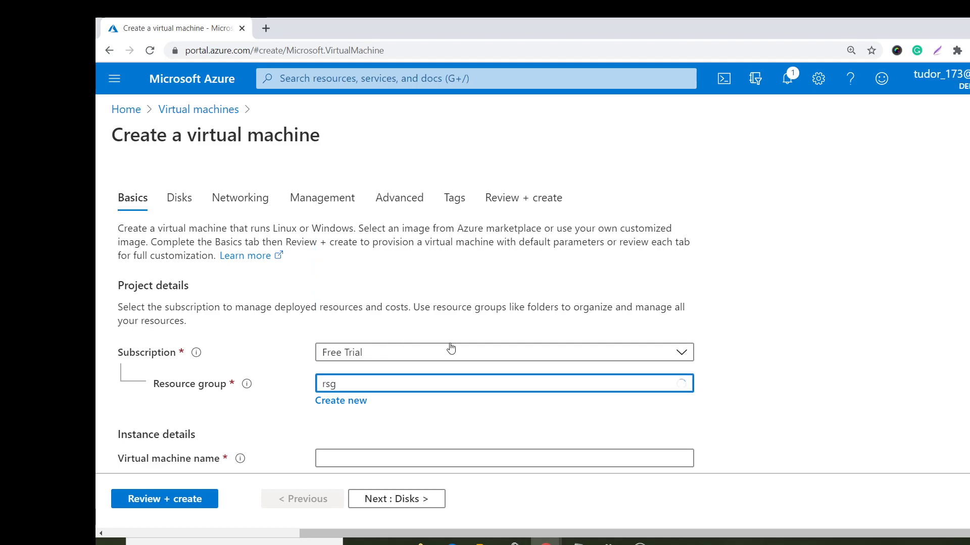
scroll(451, 348, "down", 4)
left_click(384, 269)
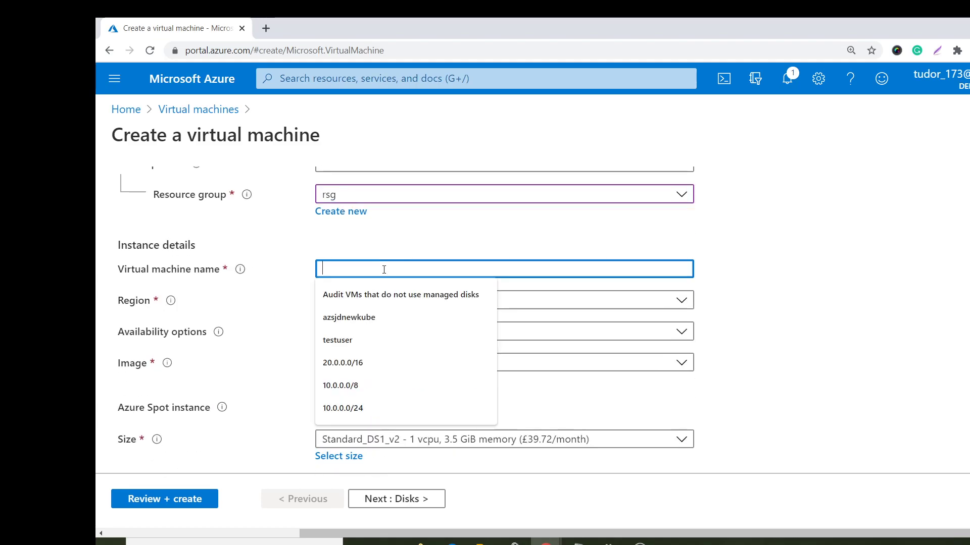
type("n")
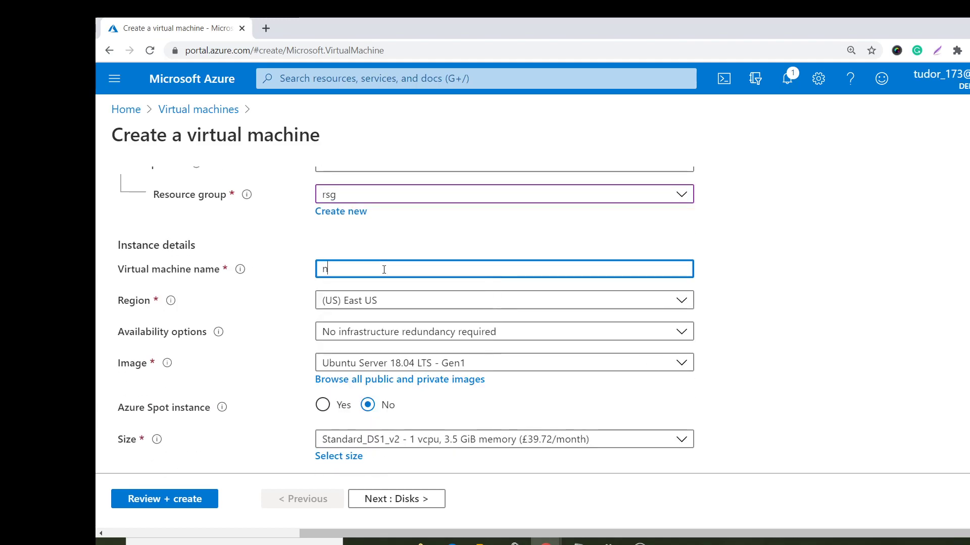
type("ewvm-backup")
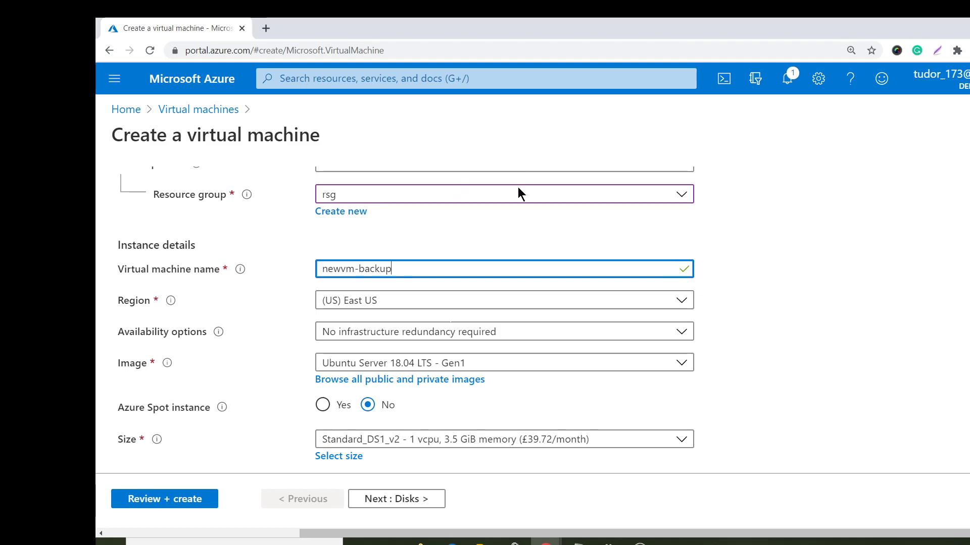
- Keep the default availability and choose the Windows Server 2016 Datacenter - Gen1 image
left_click(356, 332)
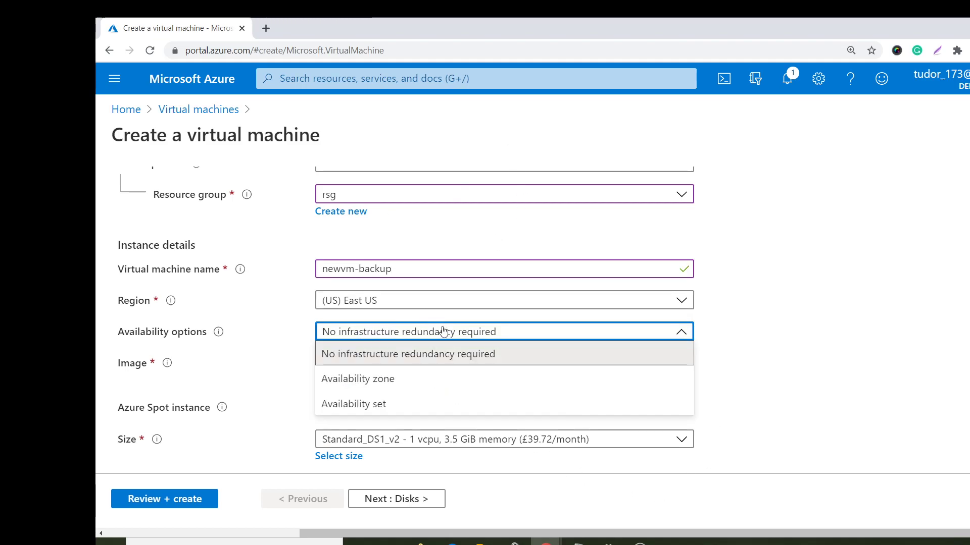
left_click(774, 292)
left_click(485, 362)
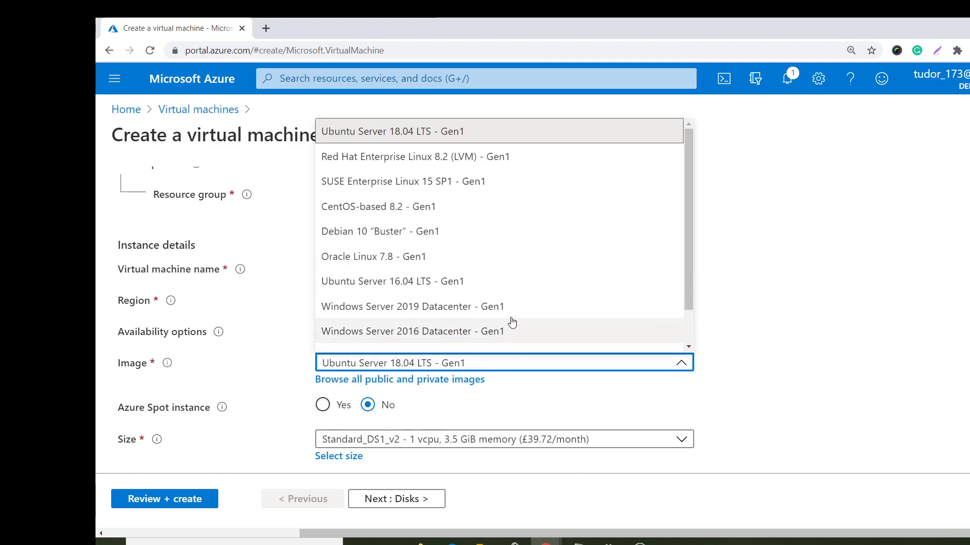
left_click(426, 331)
- Set the VM size to Standard_B2ms
scroll(444, 349, "down", 3)
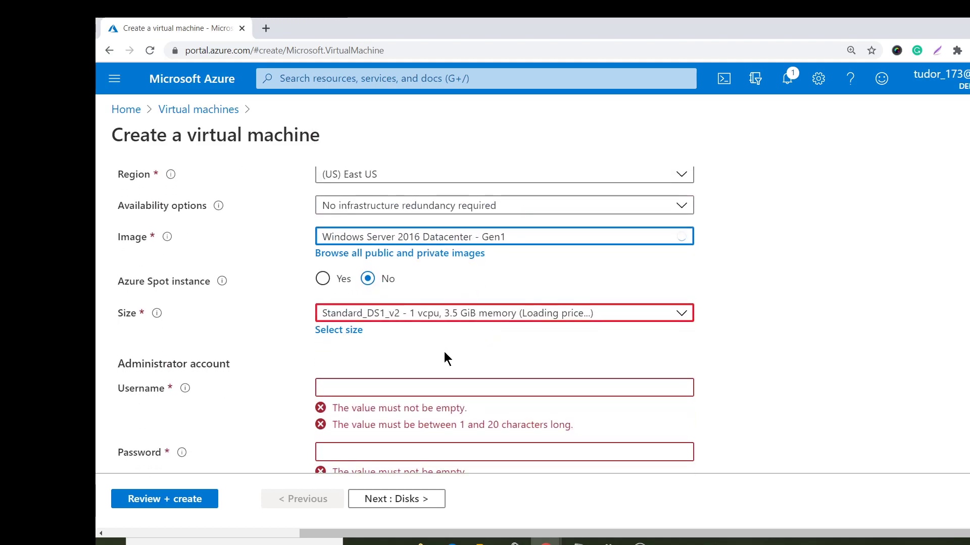
left_click(380, 313)
left_click(382, 184)
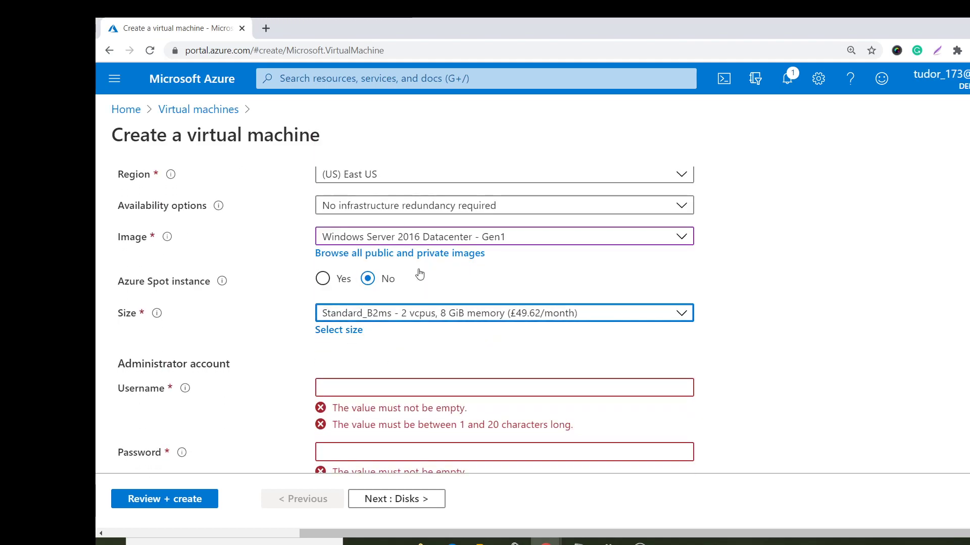
- Enter administrator username 'testuser' and a password, then go to Review + create
left_click(362, 380)
type("t")
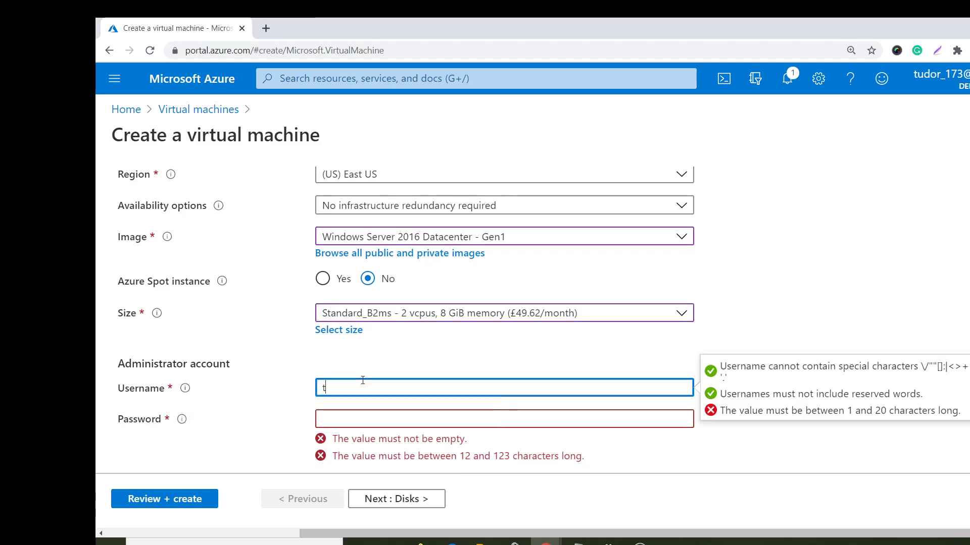
type("estuser")
key("Tab")
type("•••••••••")
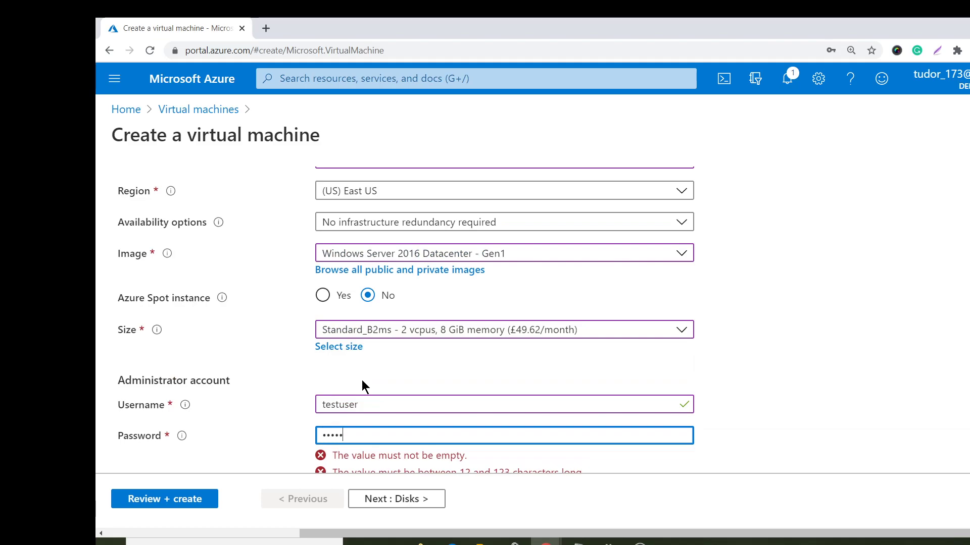
type("•••")
key("Tab")
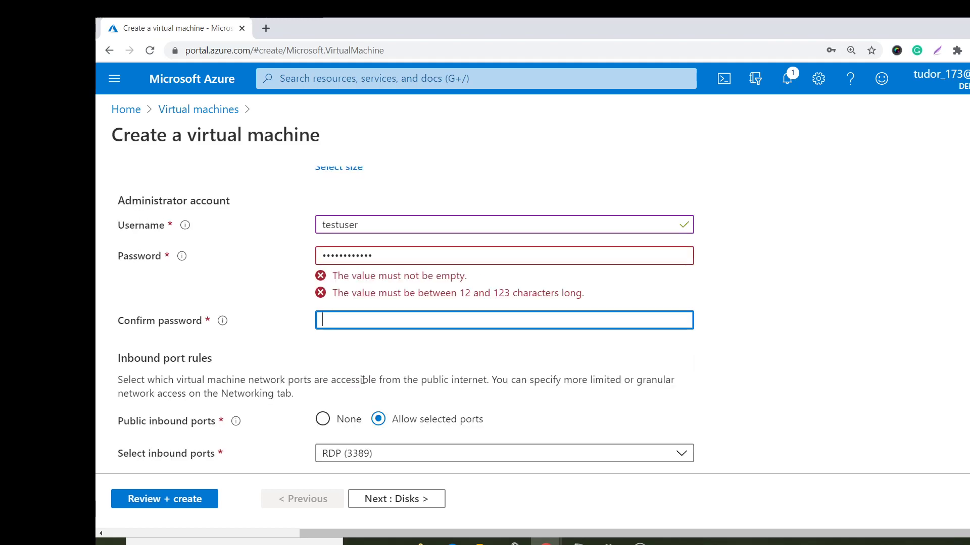
type("••••••••••••")
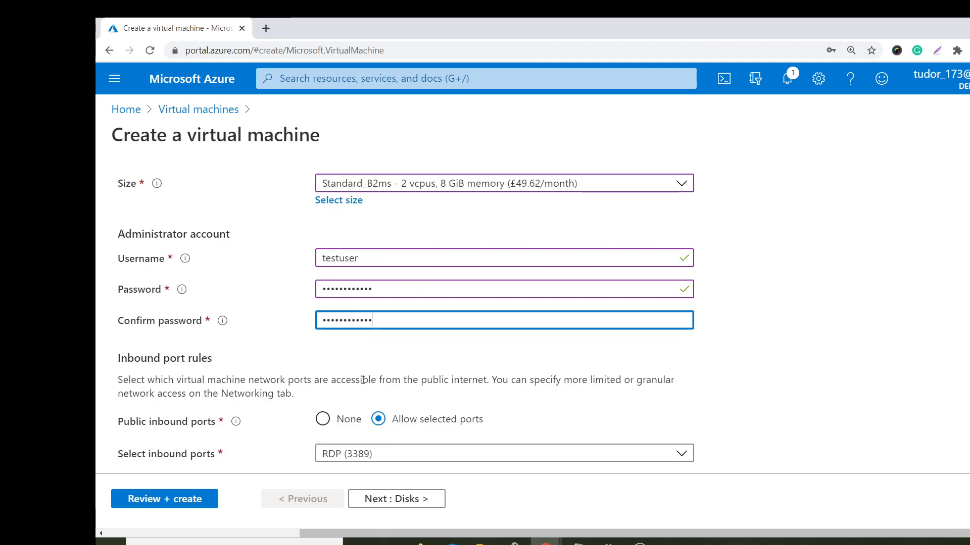
scroll(549, 432, "down", 4)
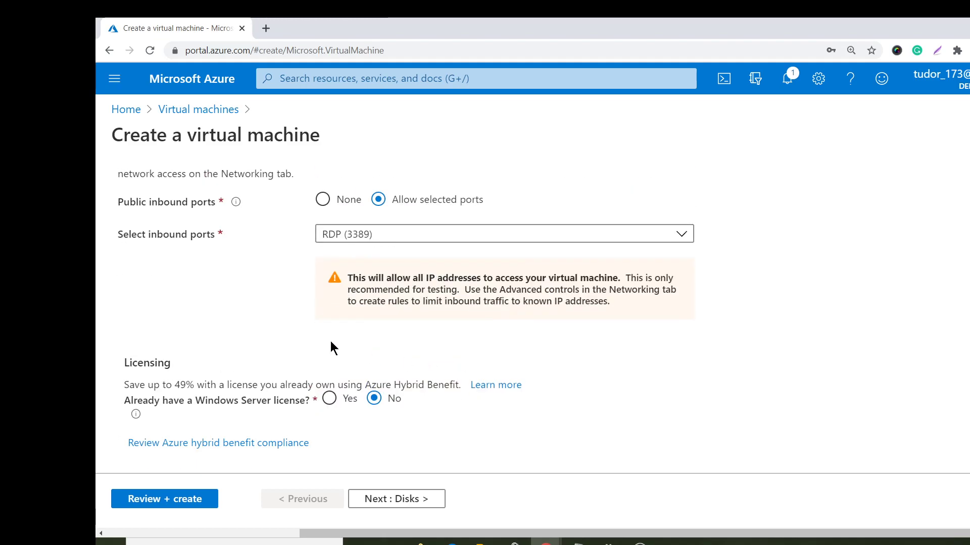
left_click(164, 499)
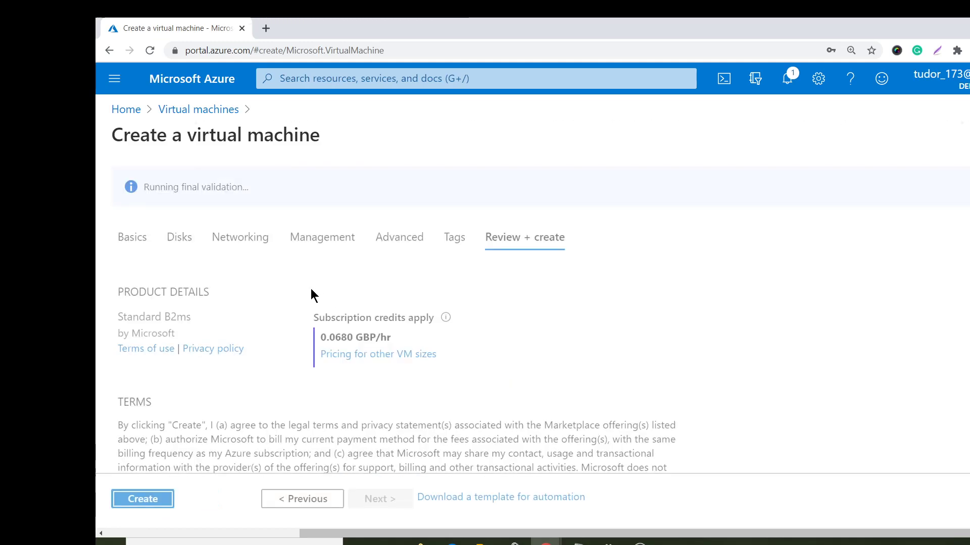
- Create the VM and, once deployed, open newvm-backup's overview from Virtual machines
left_click(149, 497)
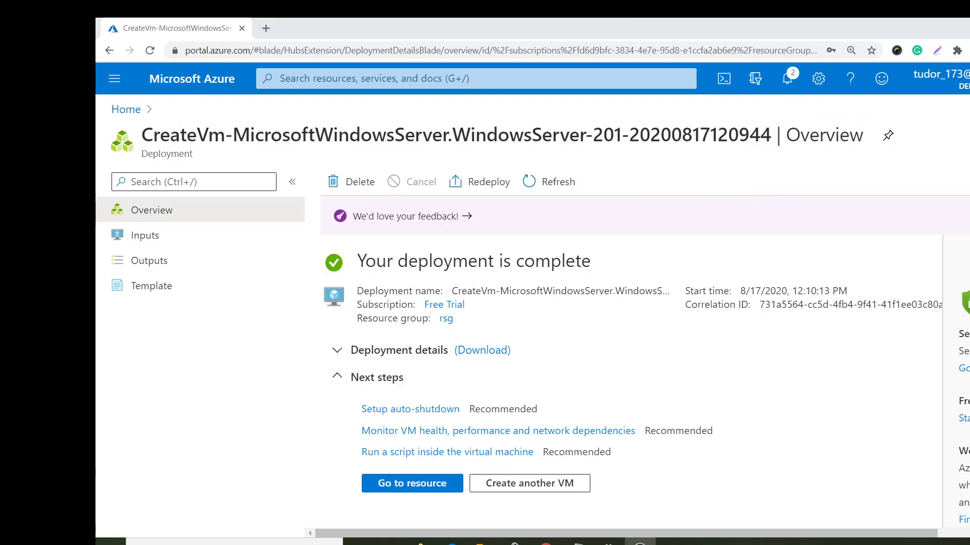
left_click(125, 109)
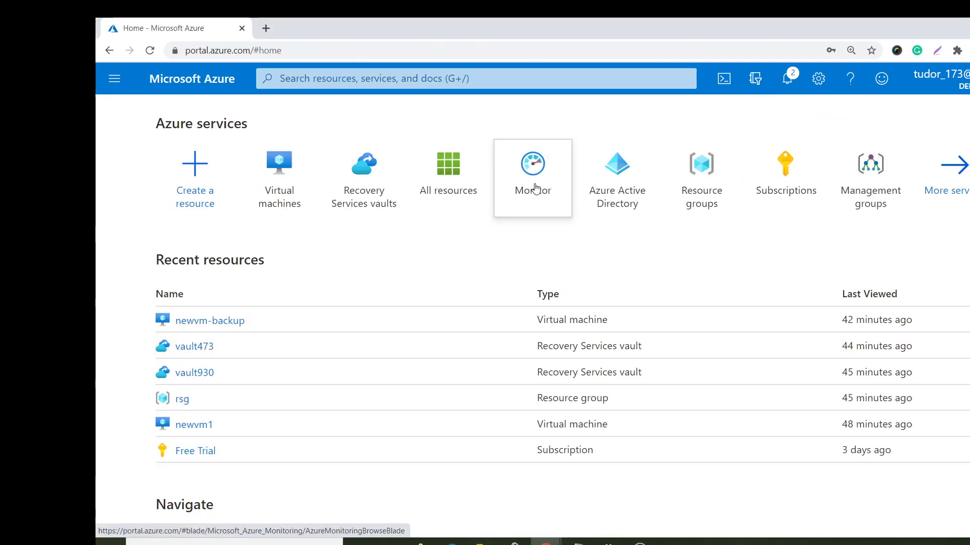
left_click(277, 165)
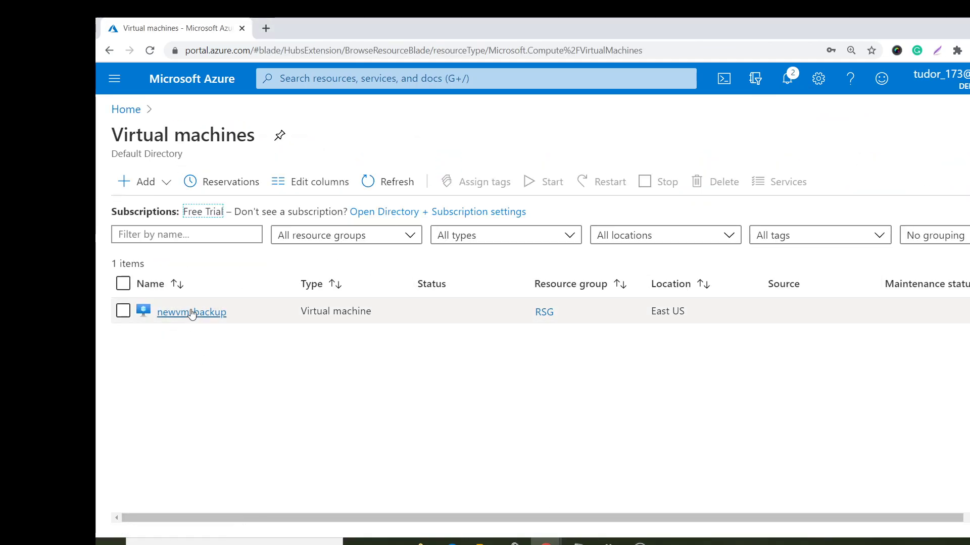
left_click(195, 310)
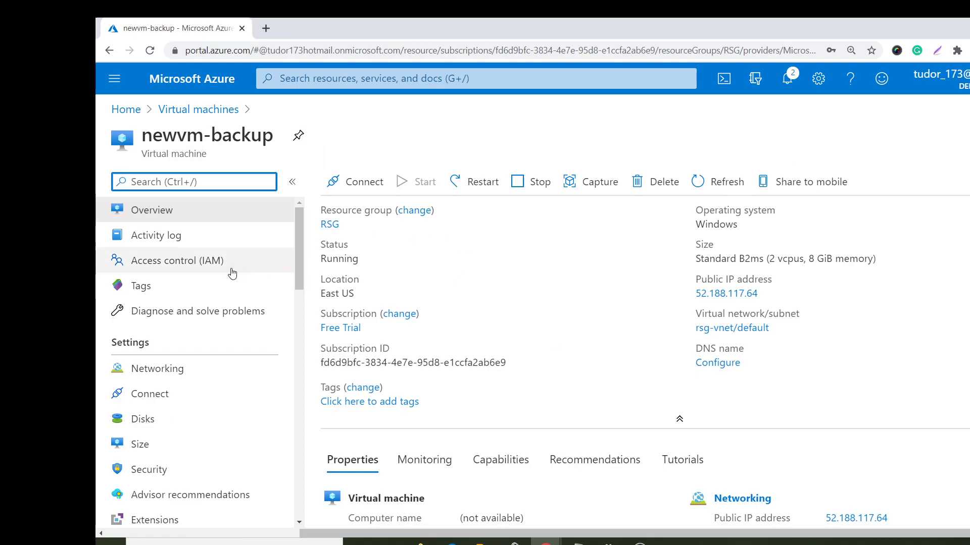
scroll(255, 392, "down", 6)
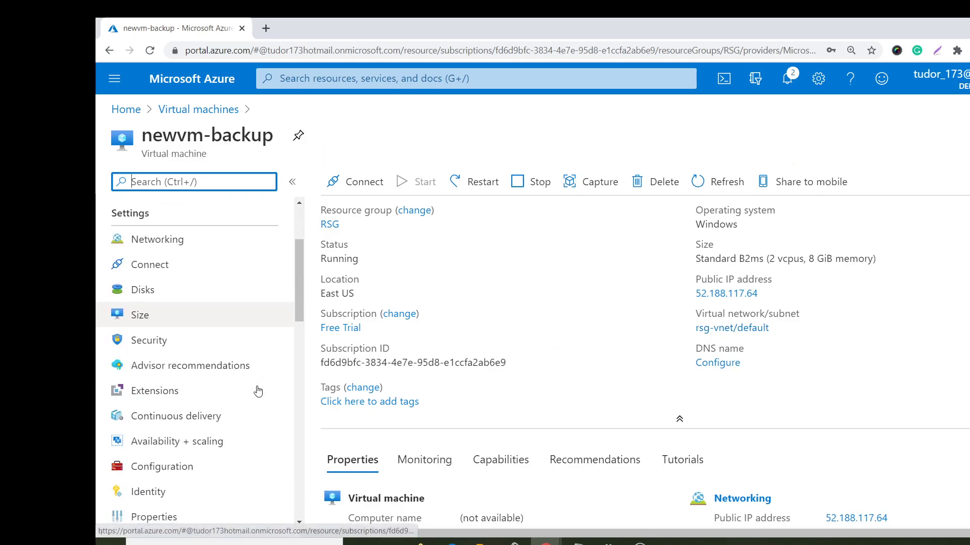
scroll(243, 396, "down", 1)
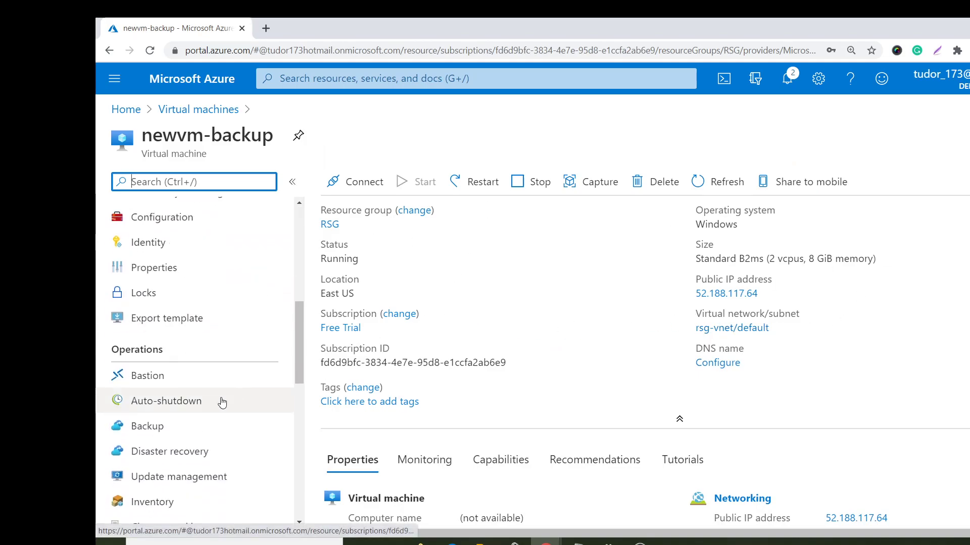
- Open newvm-backup's Backup page, which proposes vault473 with DailyPolicy at 3:30 AM UTC
left_click(167, 426)
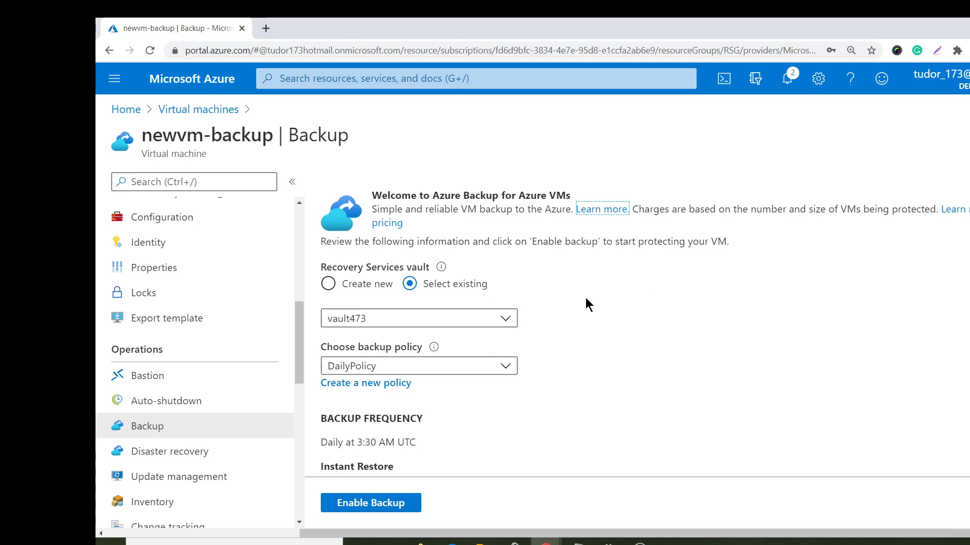
scroll(586, 297, "down", 2)
scroll(586, 298, "up", 1)
scroll(586, 298, "up", 1)
- Search the portal for 'recover' and open the Recovery Services vaults list
left_click(347, 86)
type("rev")
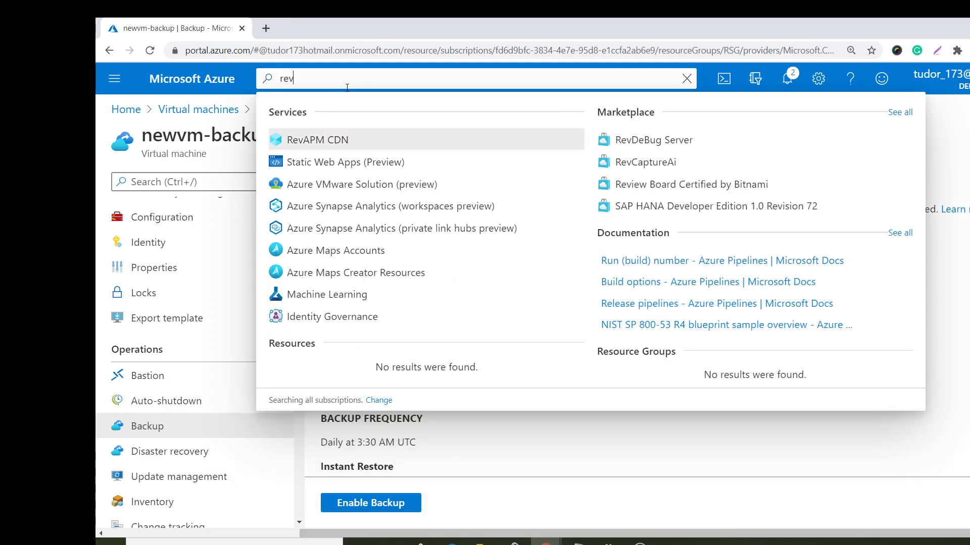
key("BackSpace")
type("cover")
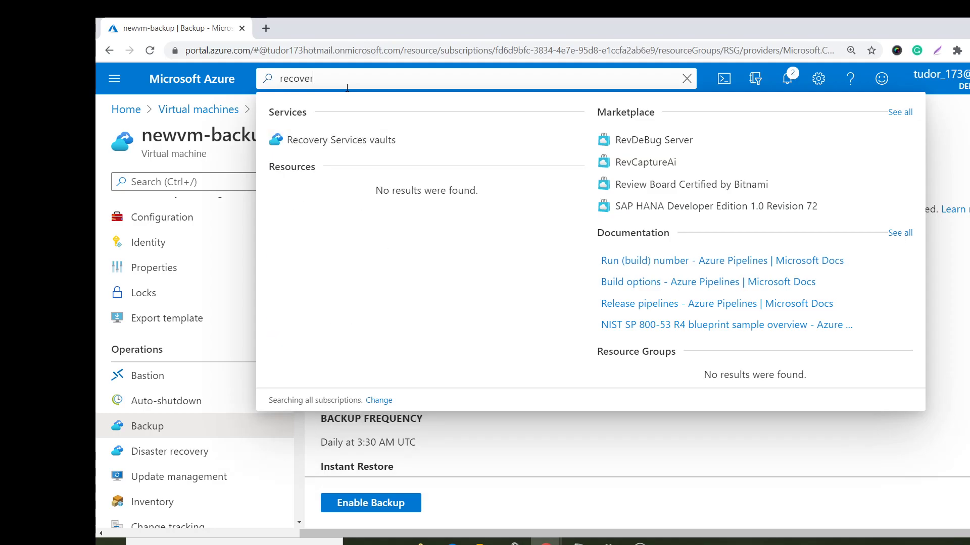
left_click(387, 140)
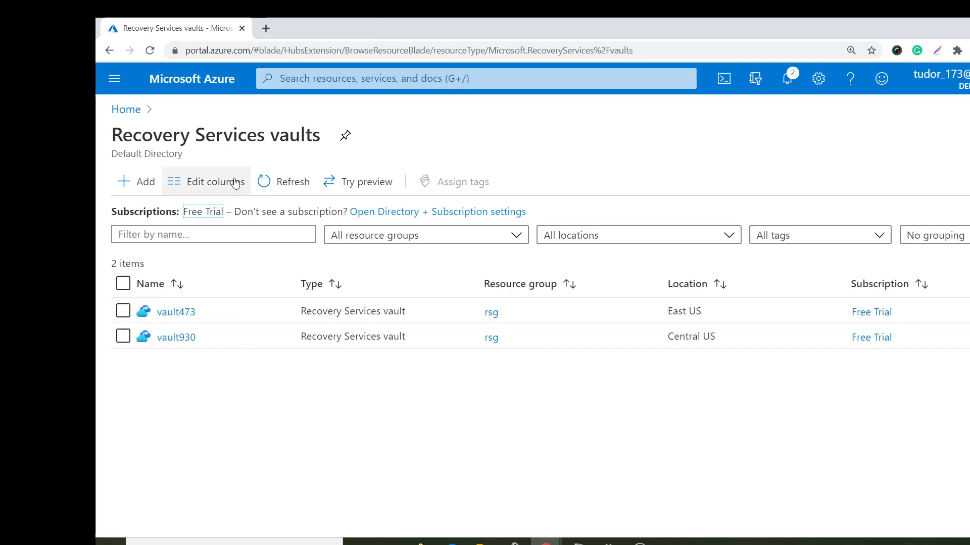
- Back on newvm-backup's Backup page, create a new vault named vault395myyy instead of vault473
left_click(109, 50)
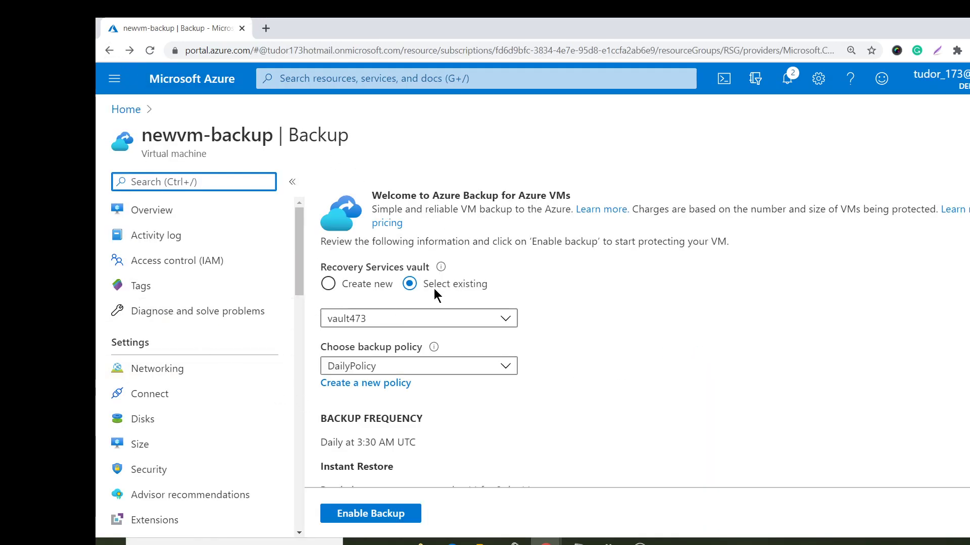
scroll(429, 243, "down", 1)
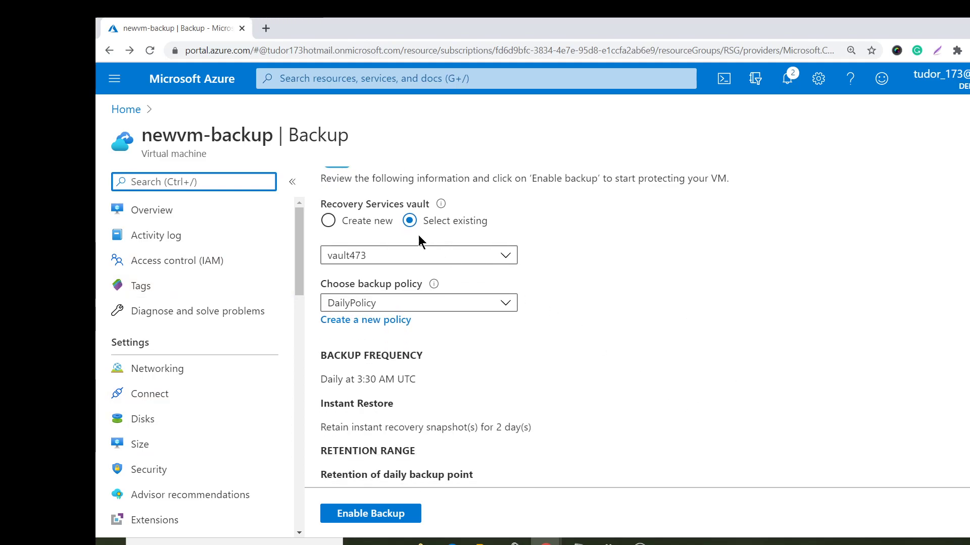
left_click(396, 258)
left_click(396, 258)
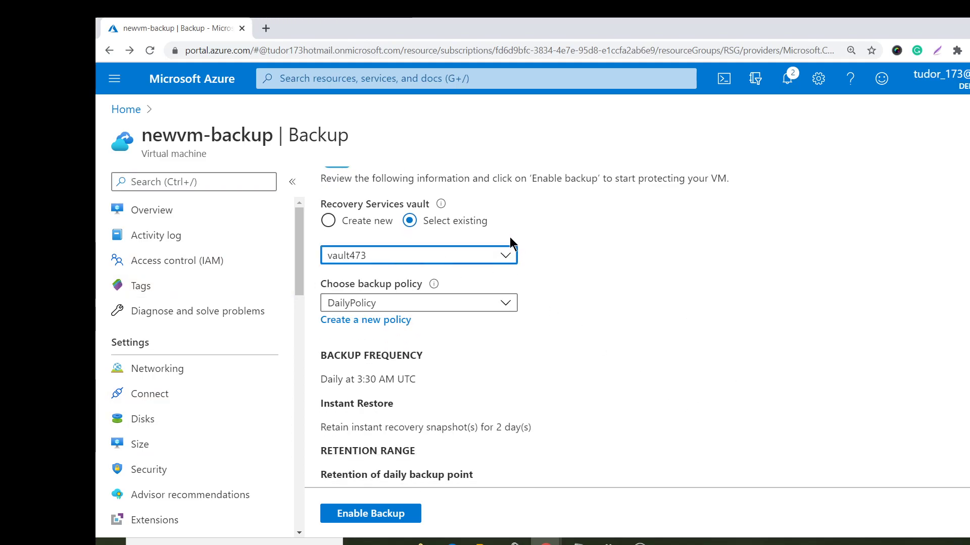
left_click(380, 222)
left_click(385, 252)
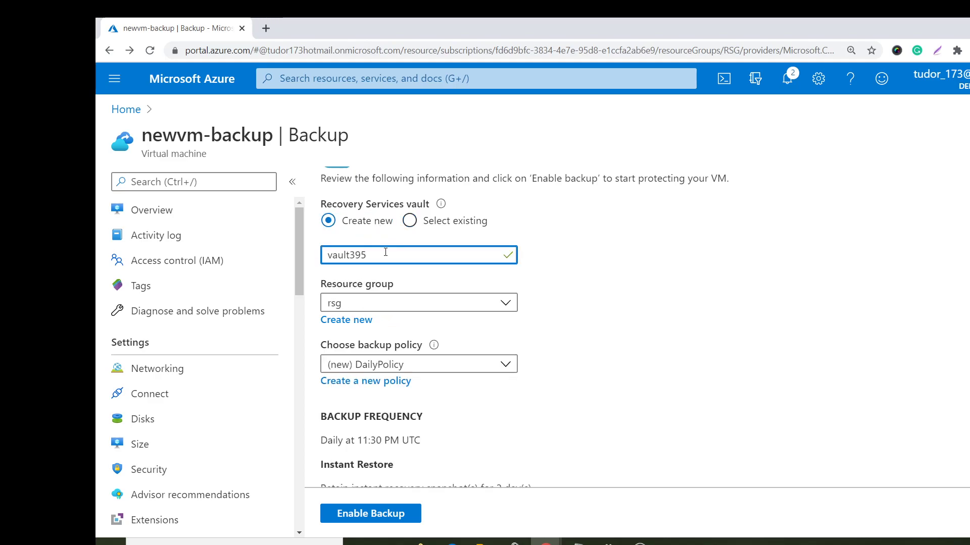
type("myyy")
scroll(417, 336, "down", 1)
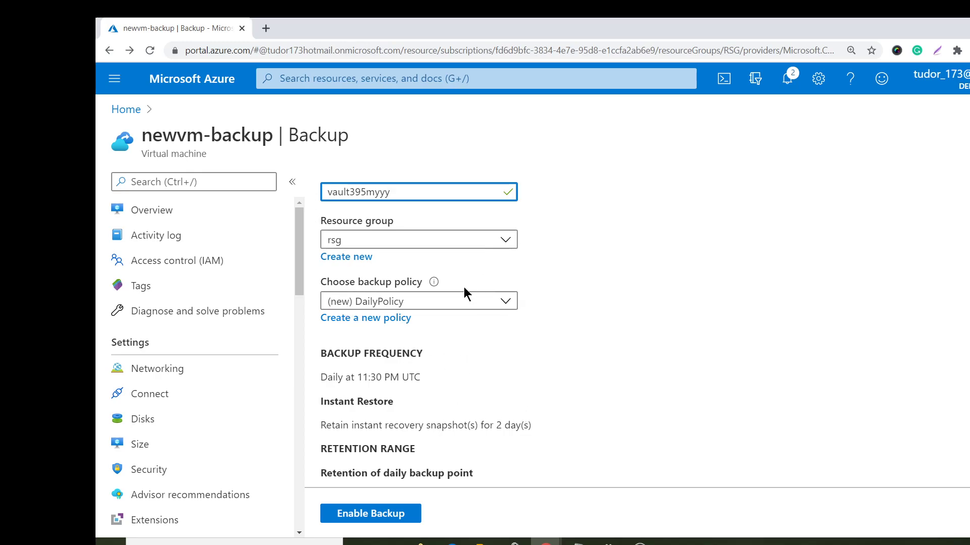
left_click(386, 324)
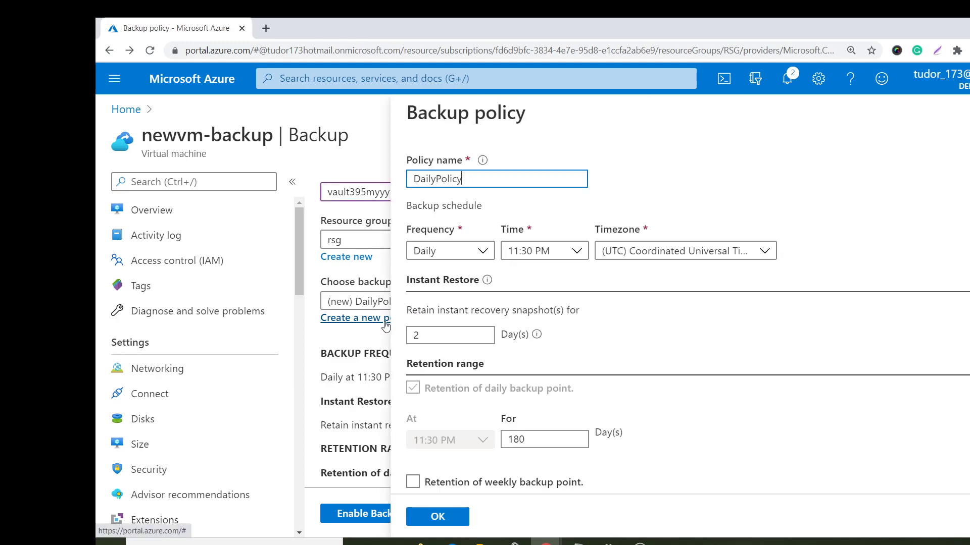
left_click(450, 252)
left_click(458, 275)
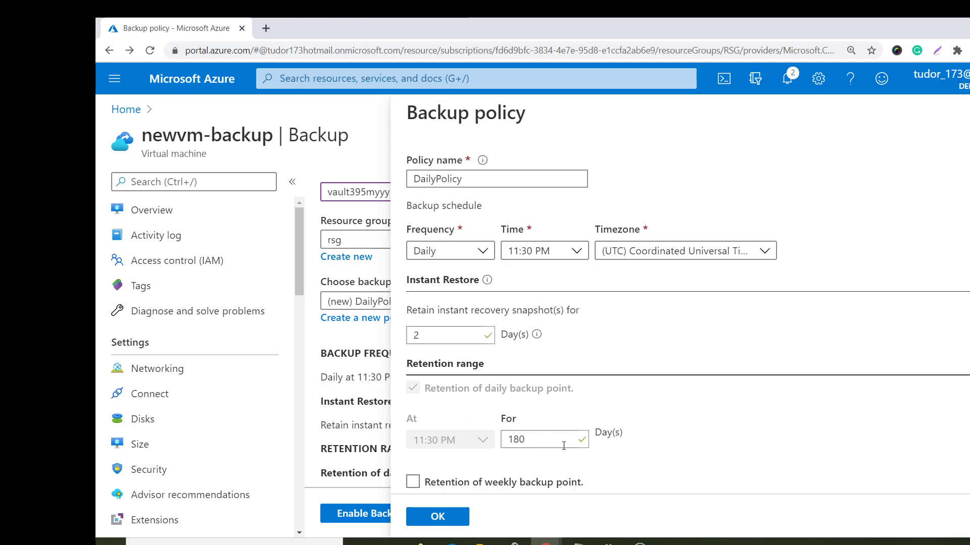
scroll(498, 452, "down", 3)
scroll(526, 357, "down", 2)
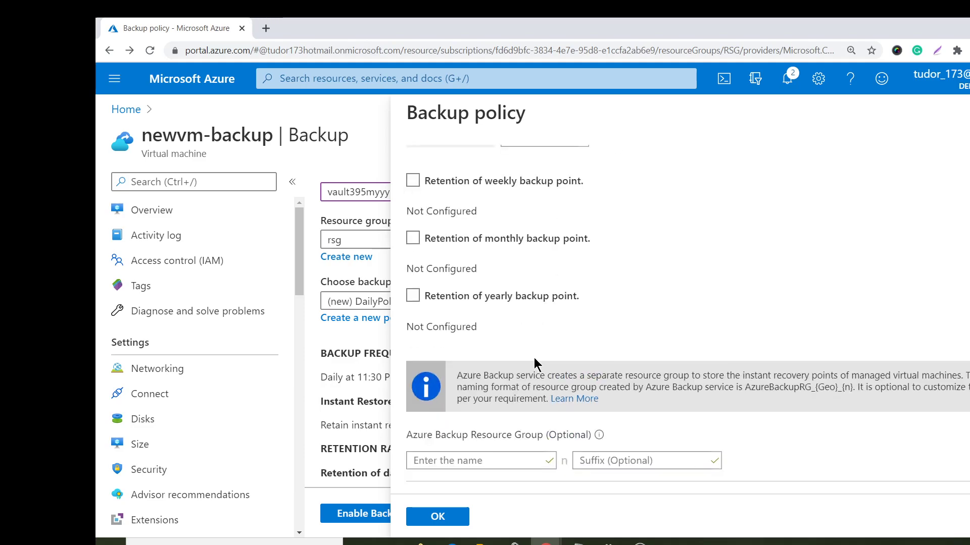
key("Escape")
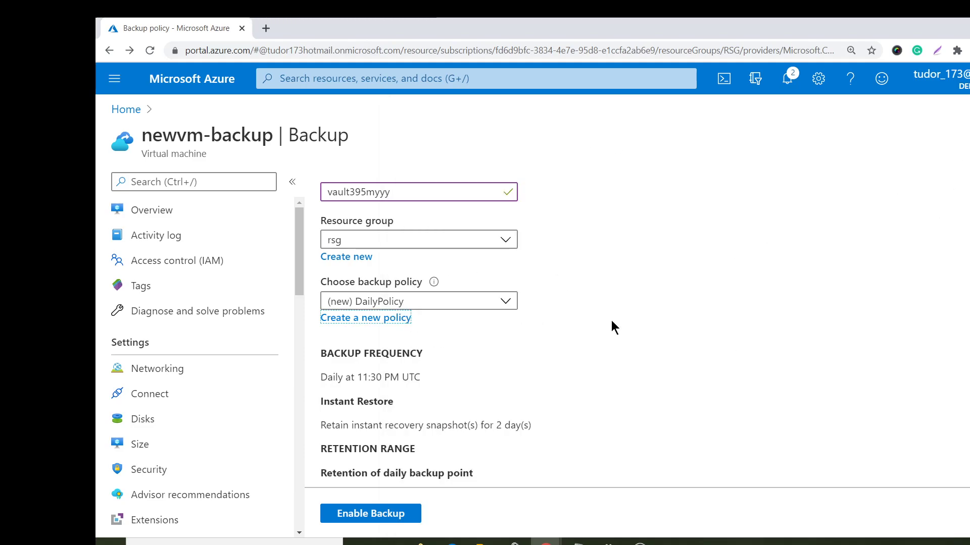
- Enable backup for newvm-backup and check the deployment notifications
scroll(404, 384, "down", 1)
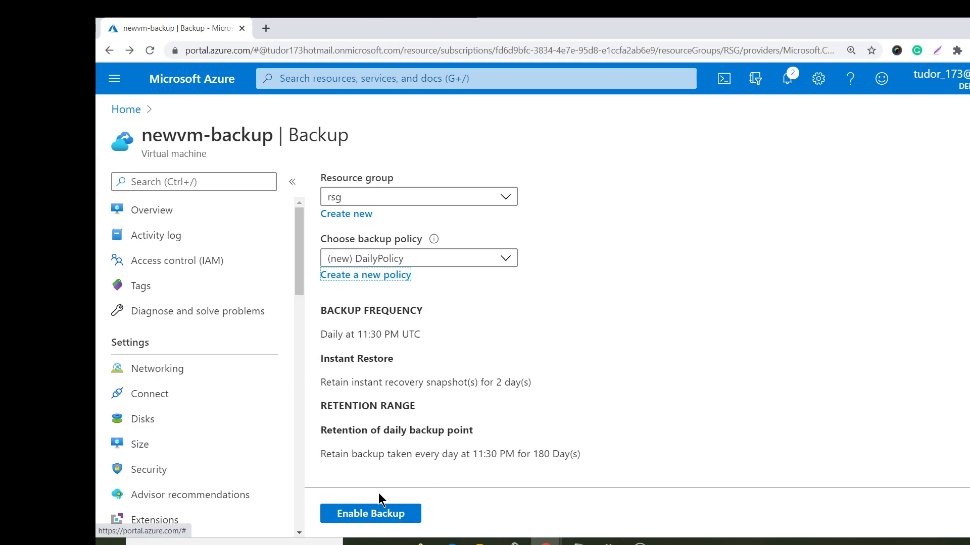
left_click(374, 511)
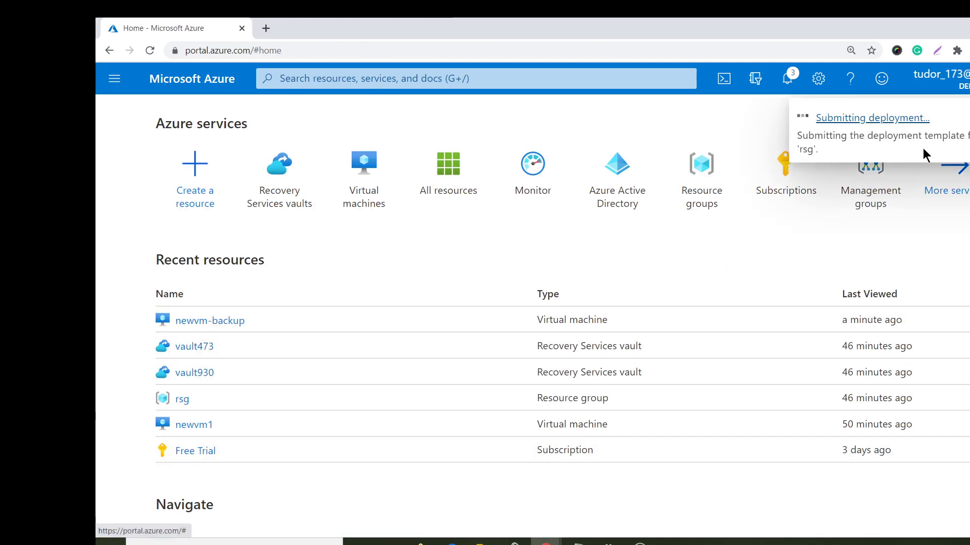
left_click(786, 84)
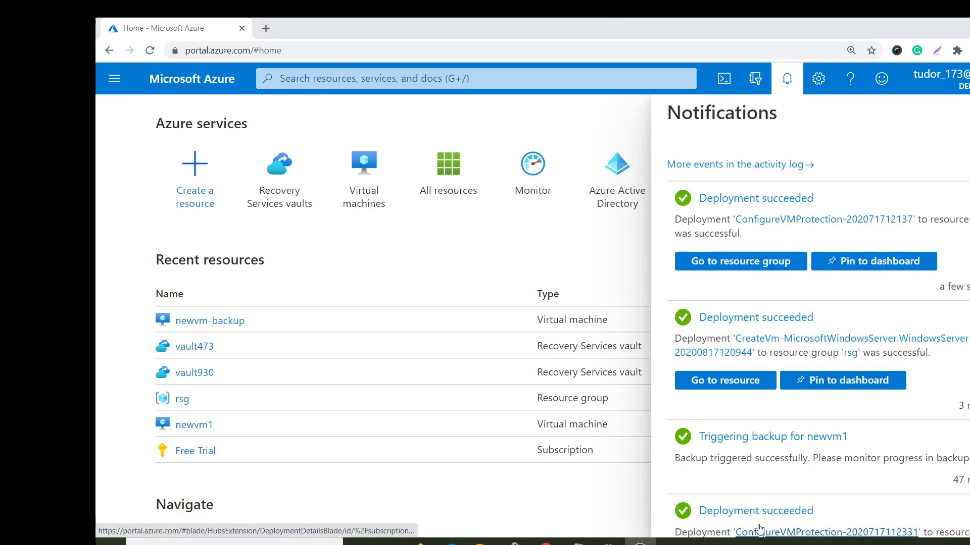
- Open the rsg resource group and go to the vault395myyy vault
left_click(716, 271)
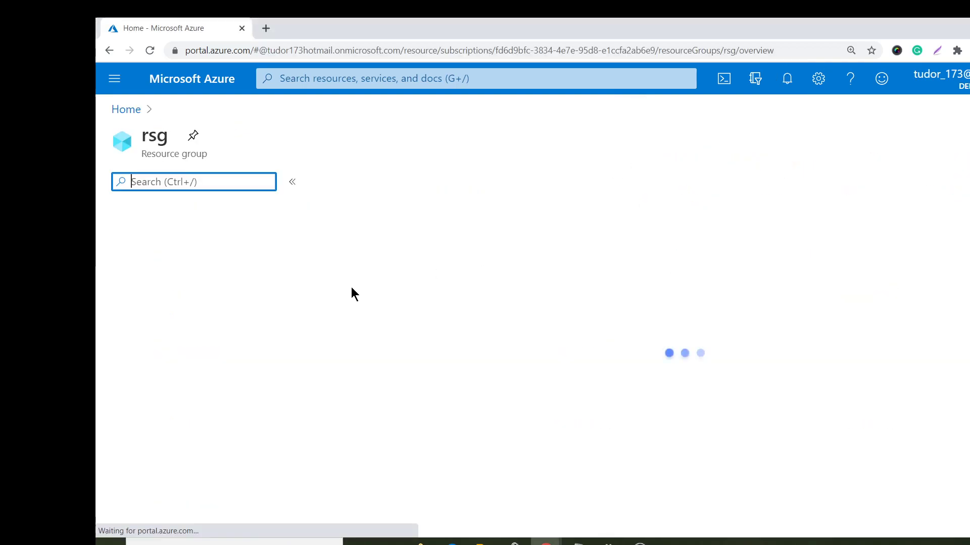
scroll(194, 309, "down", 7)
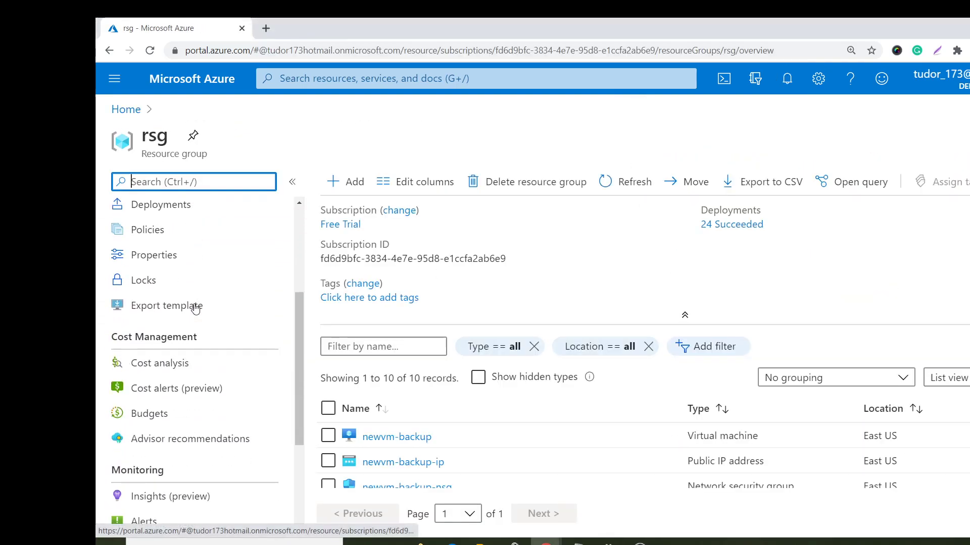
scroll(510, 438, "down", 4)
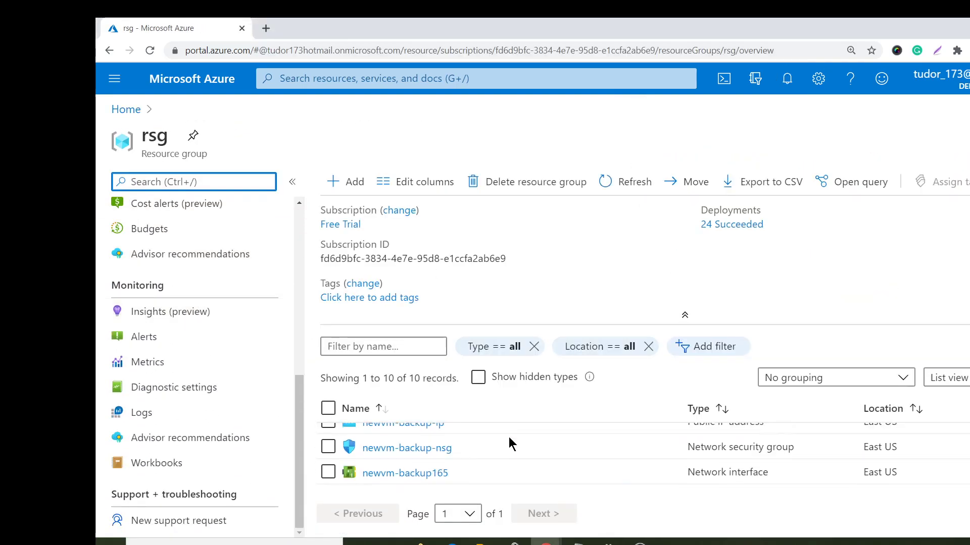
scroll(513, 437, "up", 3)
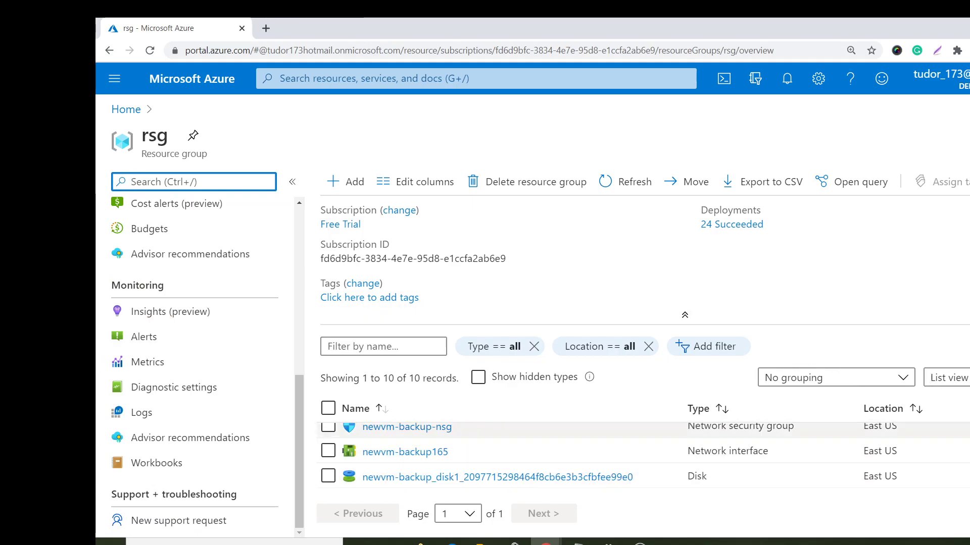
scroll(610, 453, "up", 2)
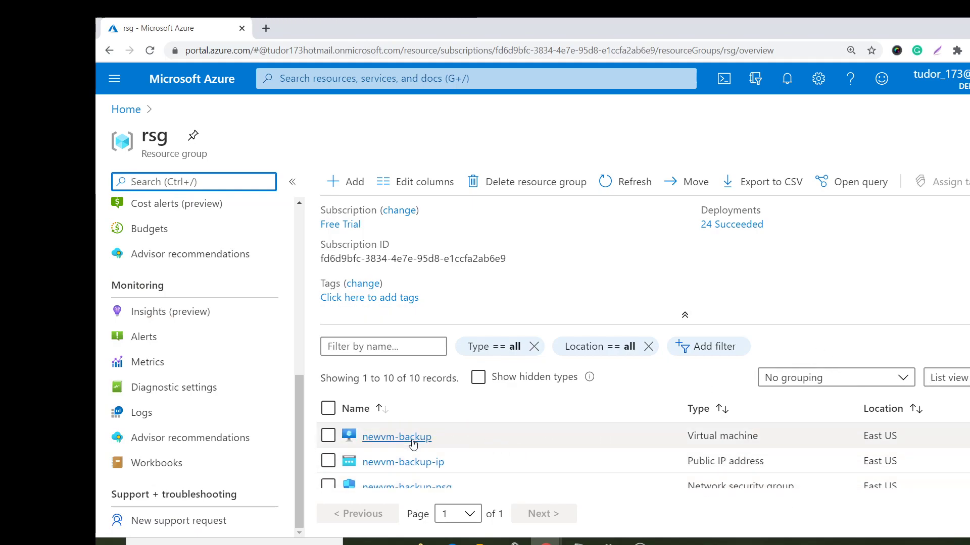
scroll(424, 468, "down", 2)
scroll(426, 472, "down", 3)
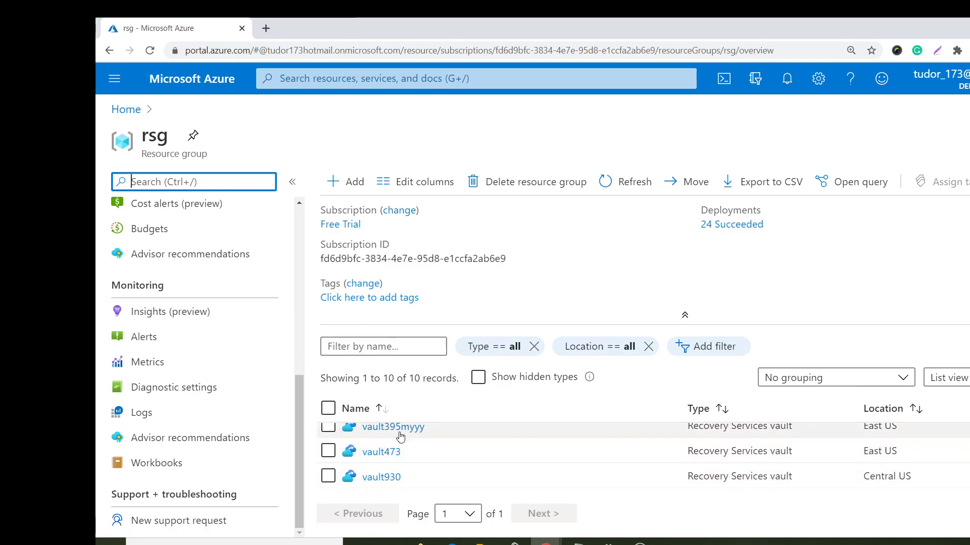
left_click(386, 428)
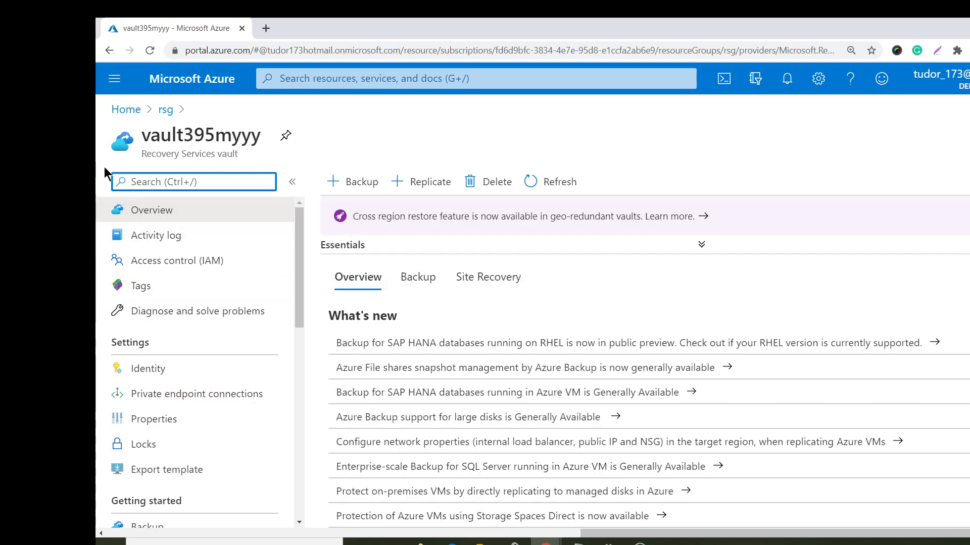
- List the vault's Azure Virtual Machine backup items
scroll(178, 342, "down", 3)
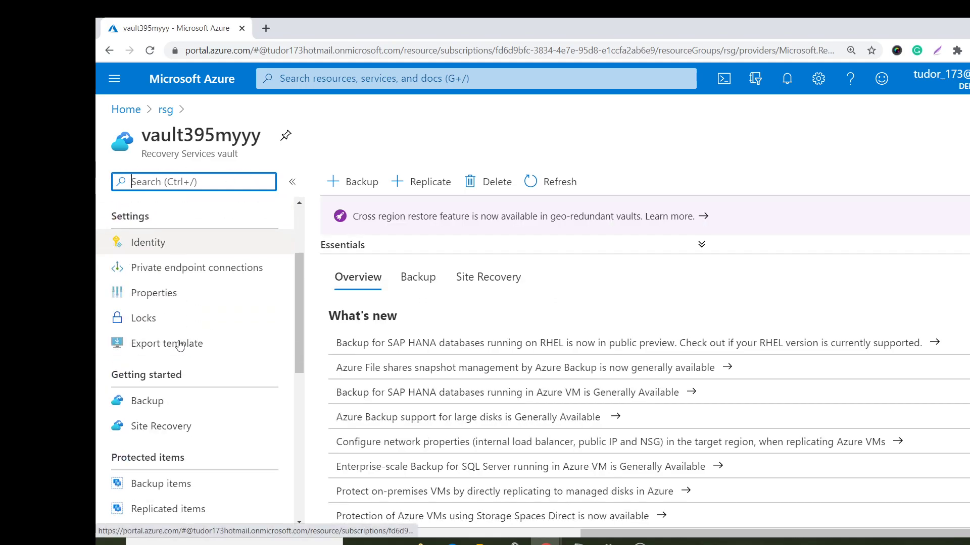
scroll(190, 422, "down", 1)
left_click(184, 422)
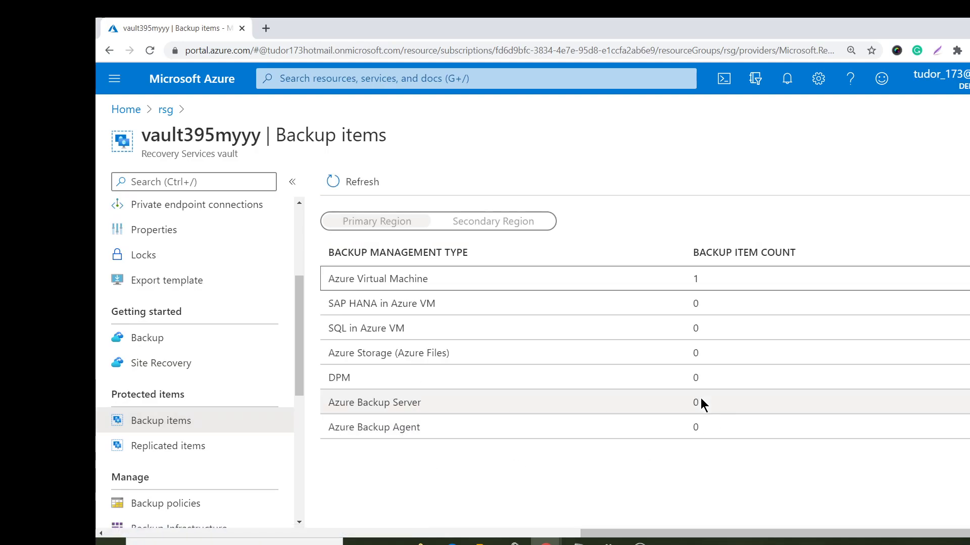
left_click(375, 279)
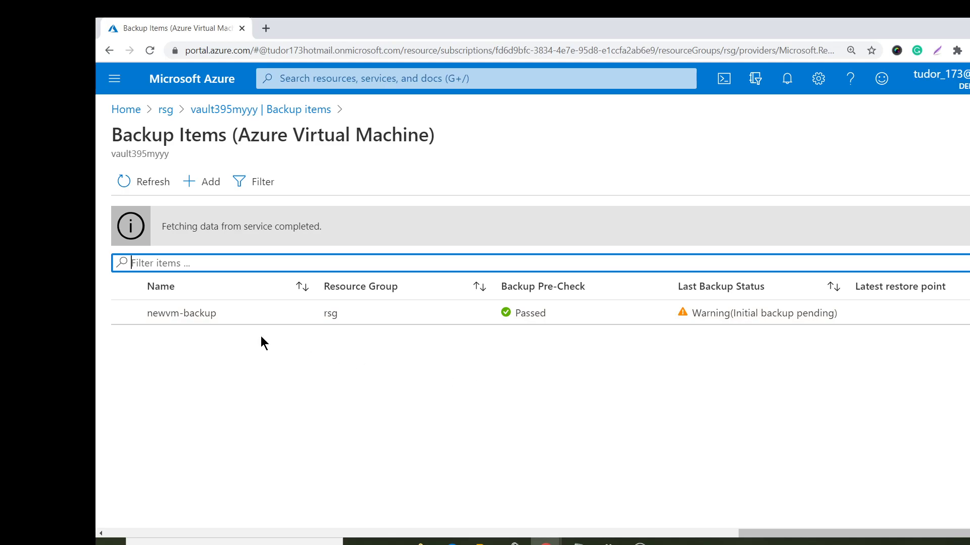
- Open newvm-backup's backup item and start Backup now, retained until 09/16/2020
left_click(272, 312)
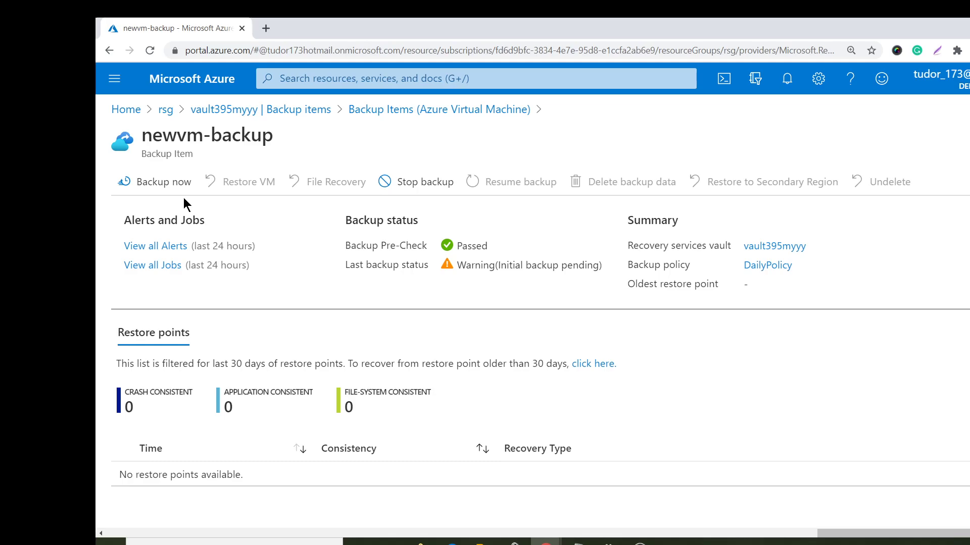
left_click(149, 188)
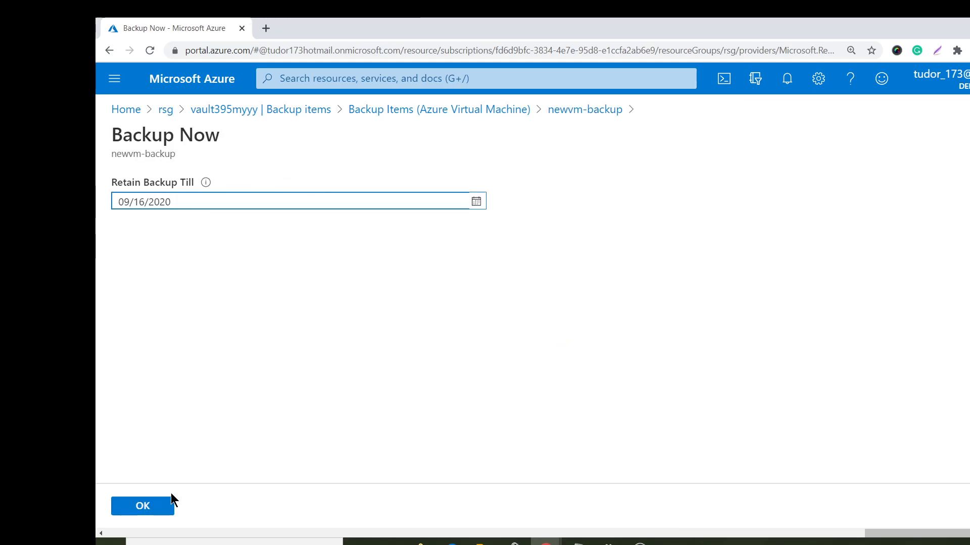
- Confirm the on-demand backup, check Backup jobs, then reopen the Recovery Services vaults list
left_click(156, 507)
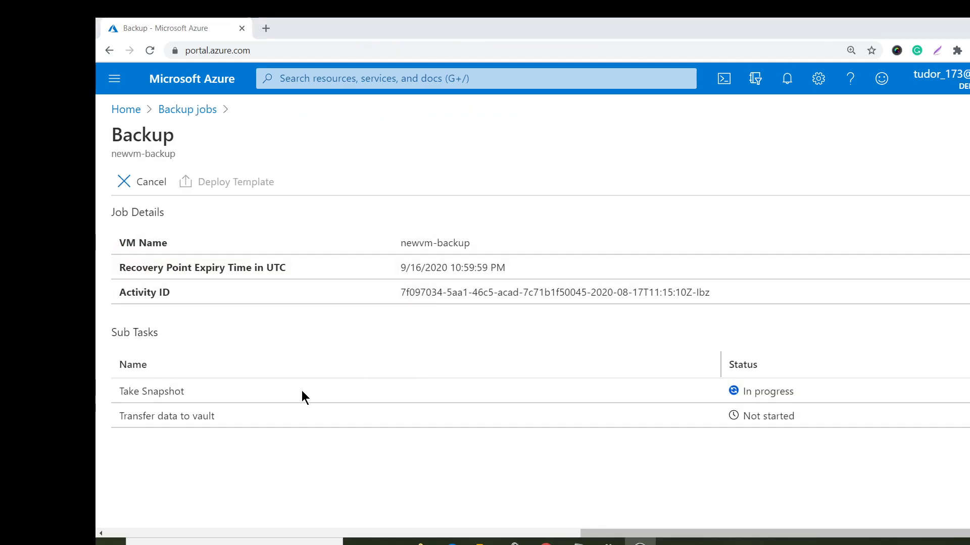
left_click(181, 112)
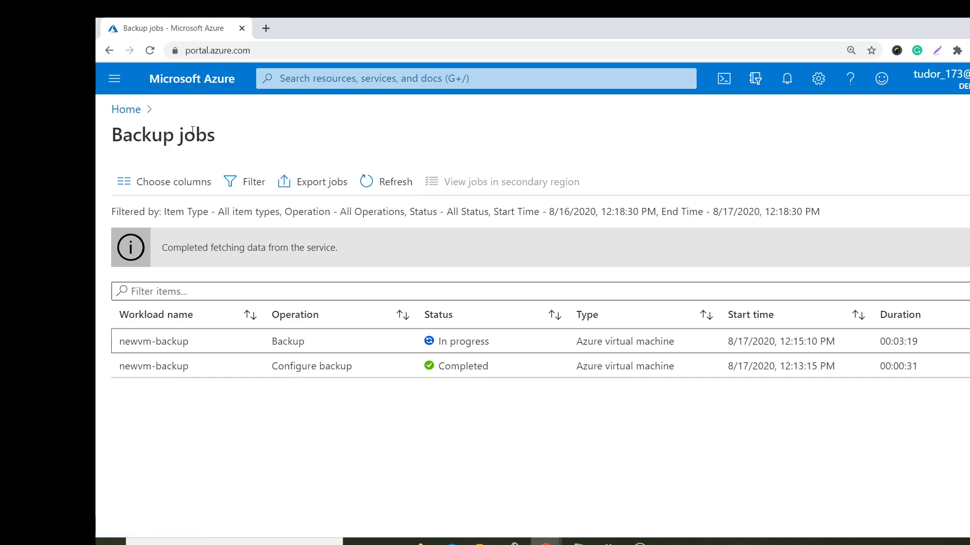
left_click(129, 110)
left_click(314, 179)
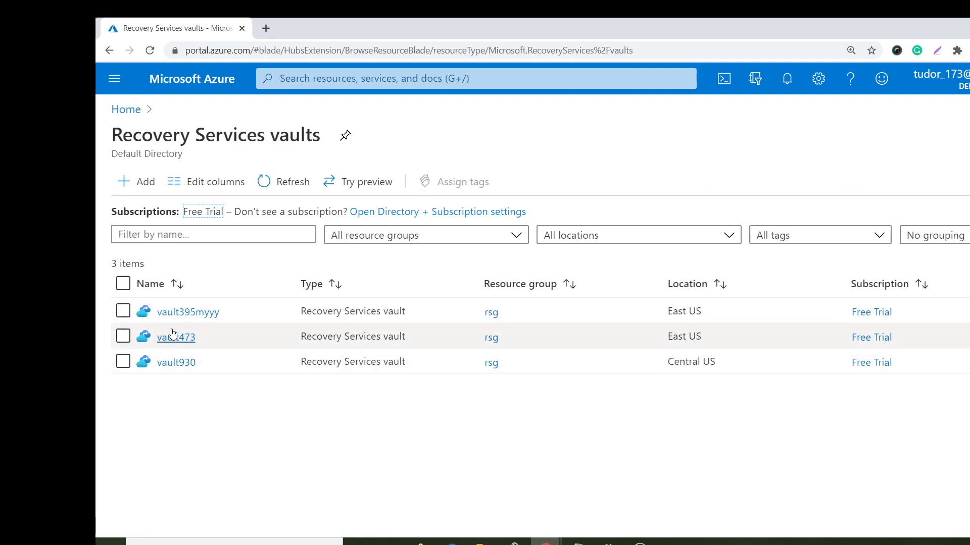
- Open vault395myyy's Azure Virtual Machine backup items and view newvm-backup's Success status and 8/17/2020 restore point
left_click(170, 312)
scroll(218, 399, "down", 3)
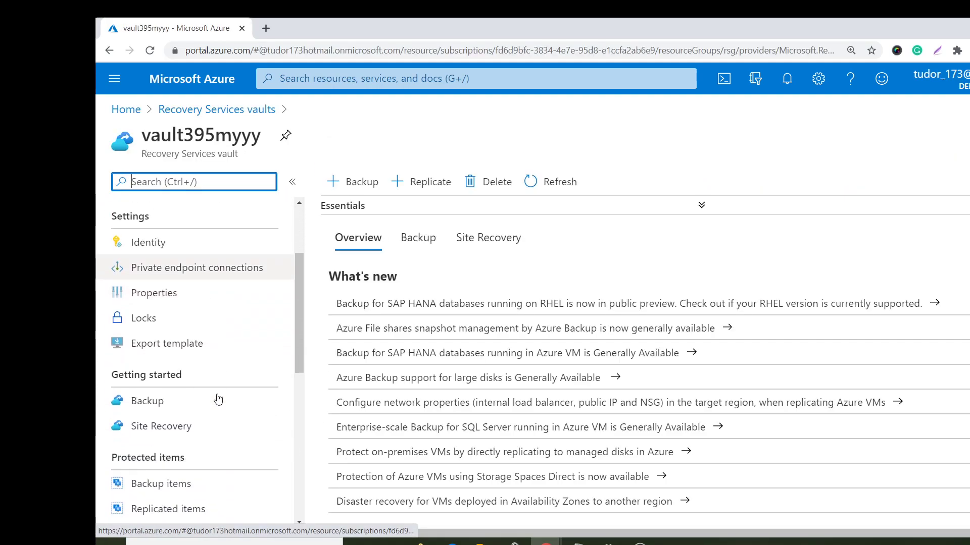
left_click(218, 486)
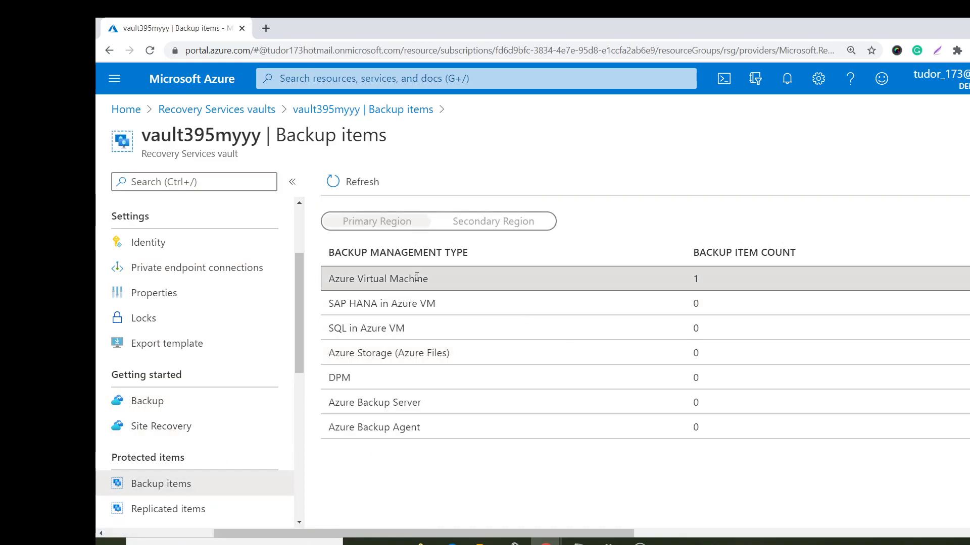
left_click(451, 277)
right_click(852, 309)
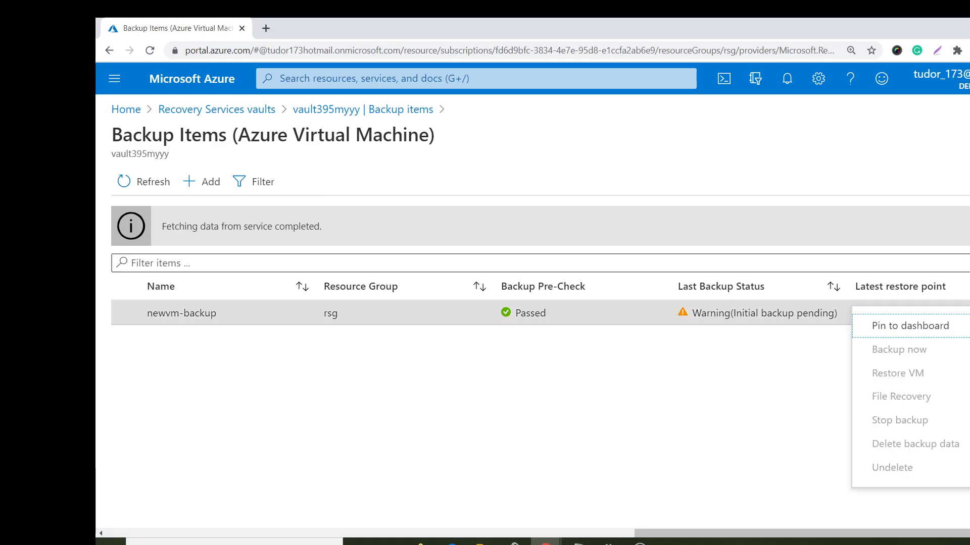
left_click(698, 383)
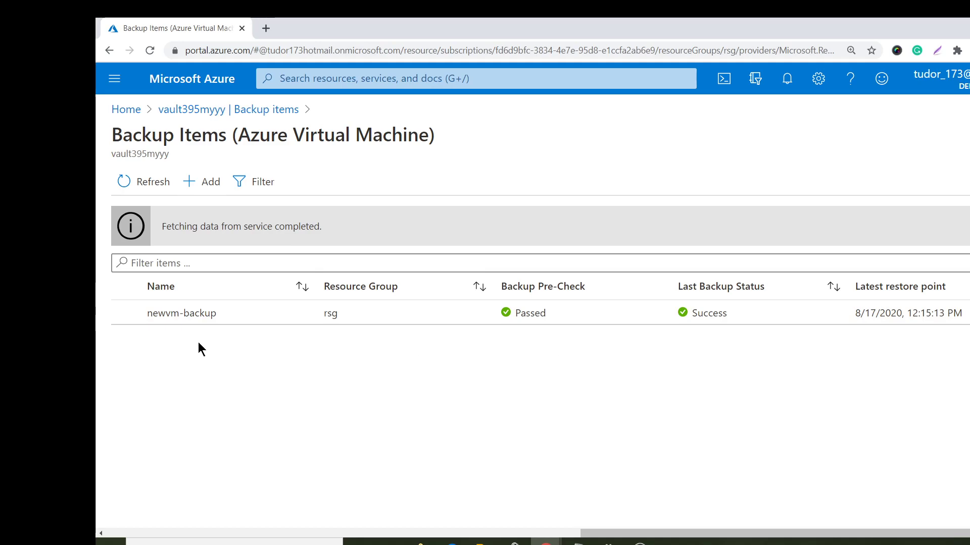
left_click(161, 319)
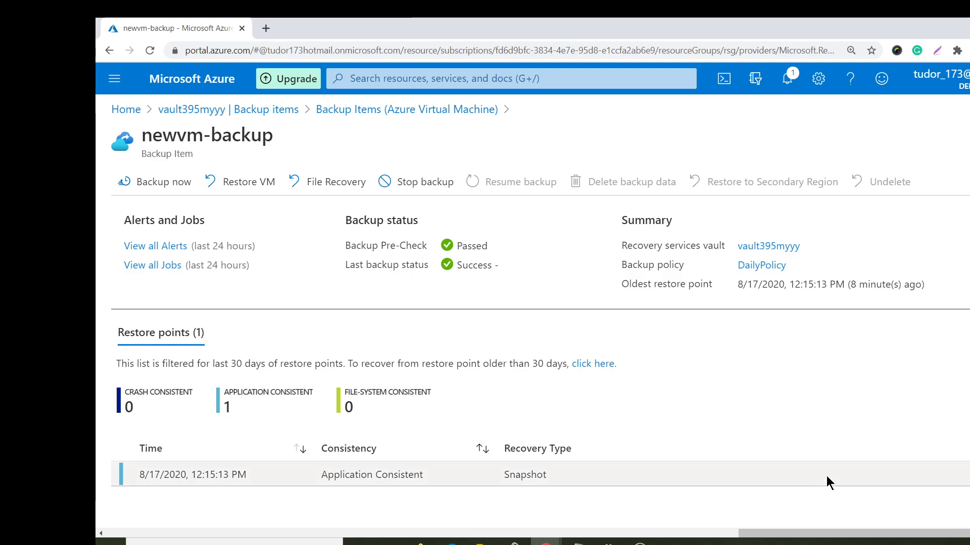
left_click(962, 474)
key("Escape")
left_click(962, 475)
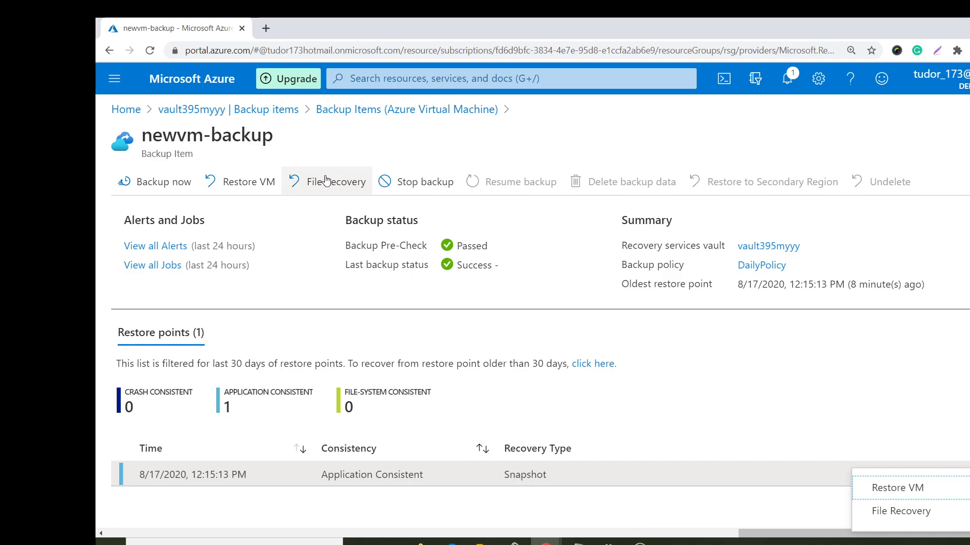
left_click(262, 478)
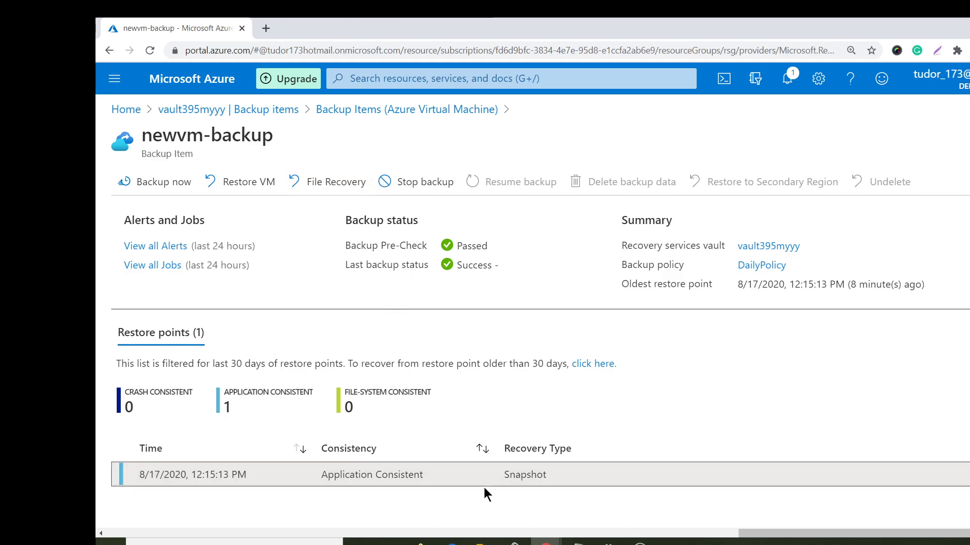
left_click(483, 542)
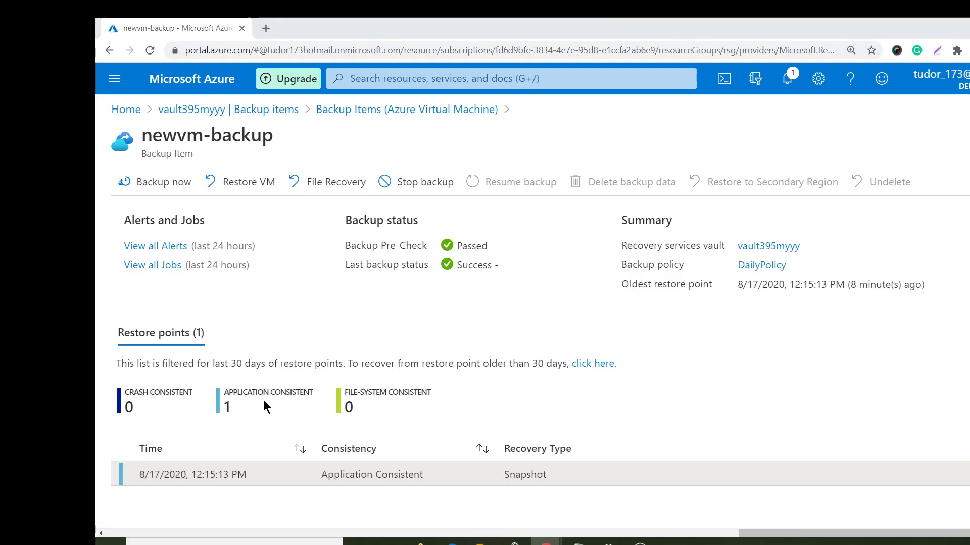
left_click(139, 370)
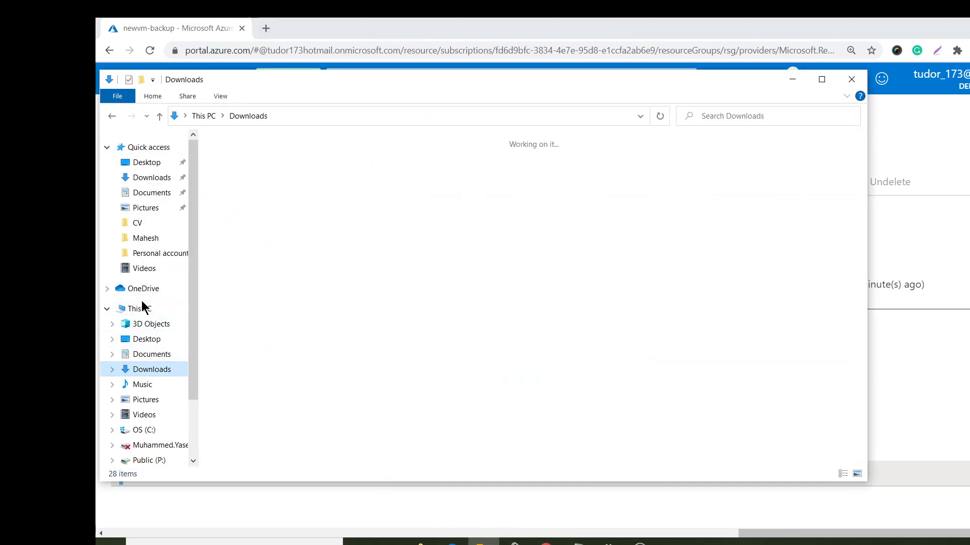
left_click(141, 313)
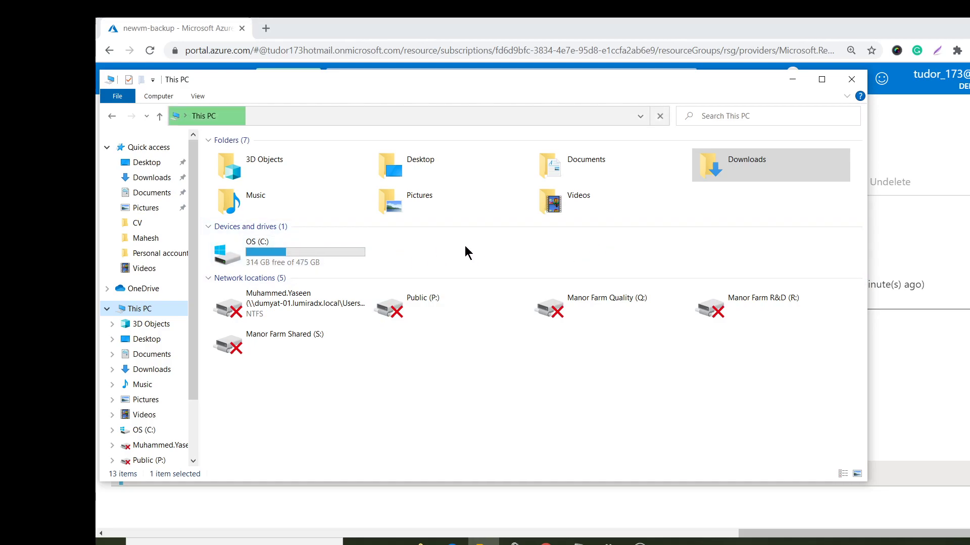
left_click(792, 79)
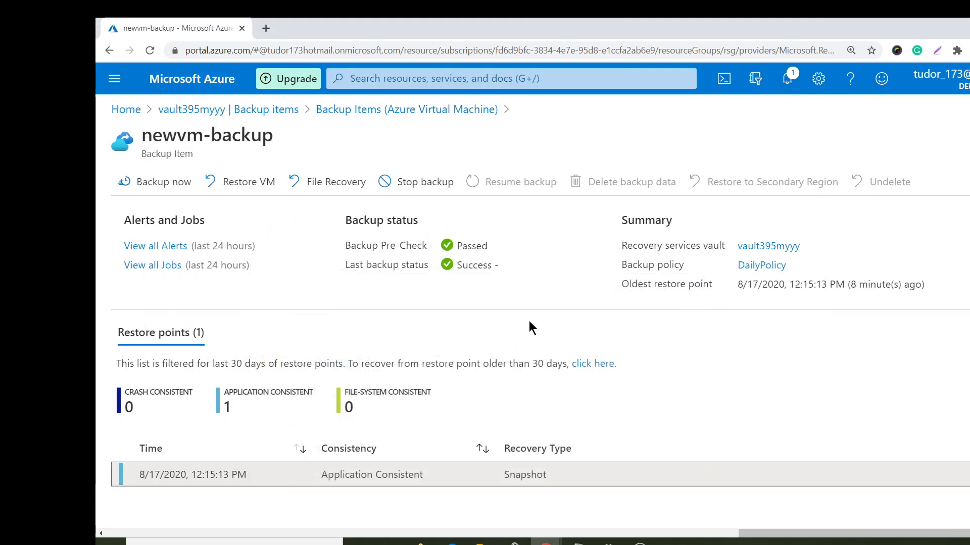
- Generate the file recovery script and password for the latest 8/17/2020 recovery point, and download the executable
left_click(315, 186)
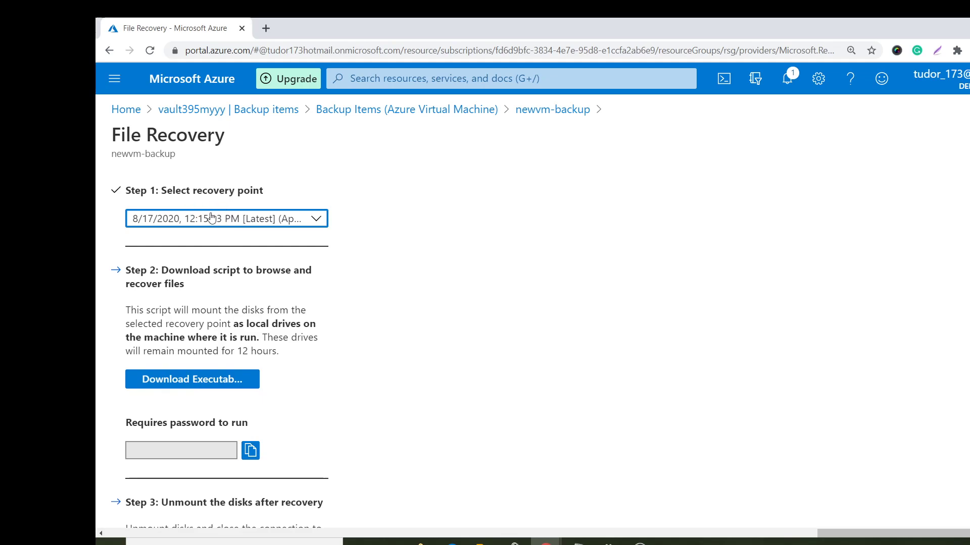
left_click(242, 225)
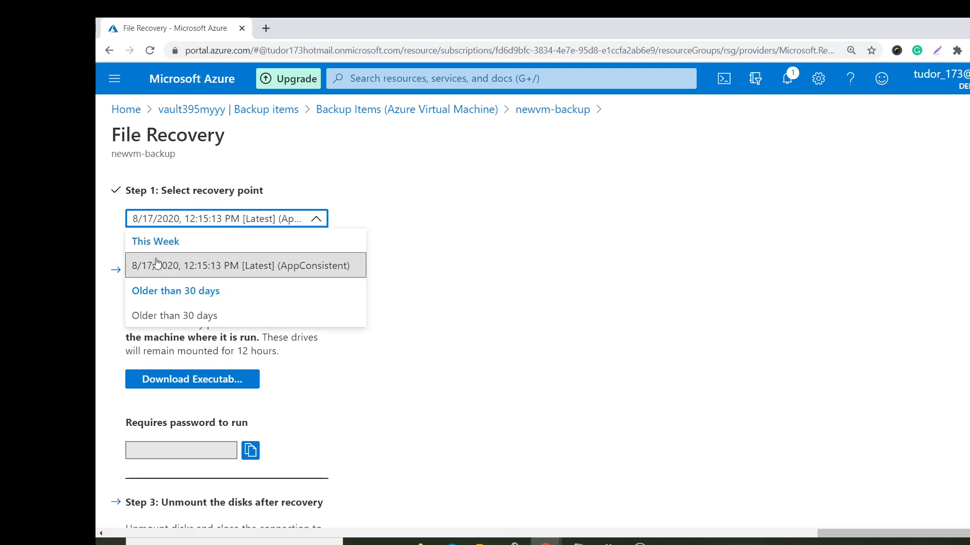
left_click(242, 270)
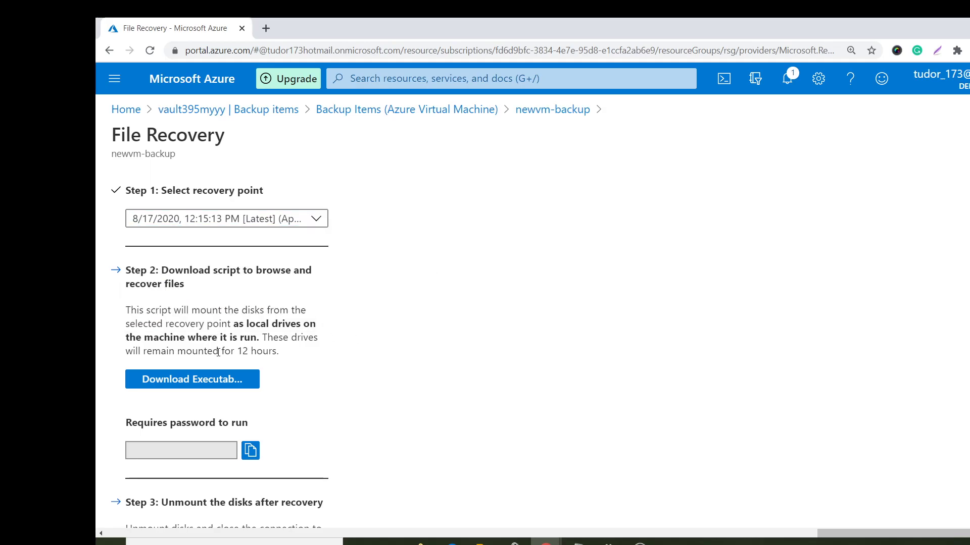
left_click(205, 379)
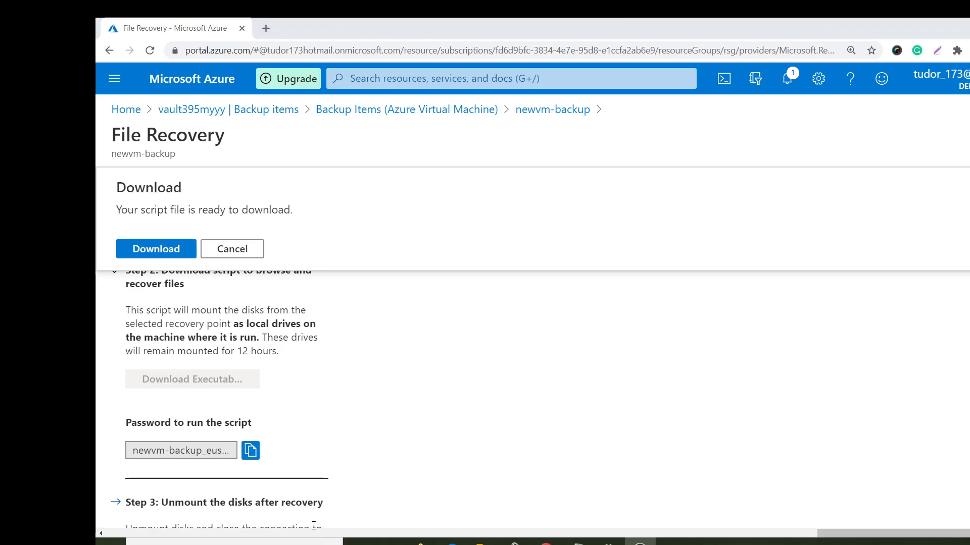
left_click(160, 249)
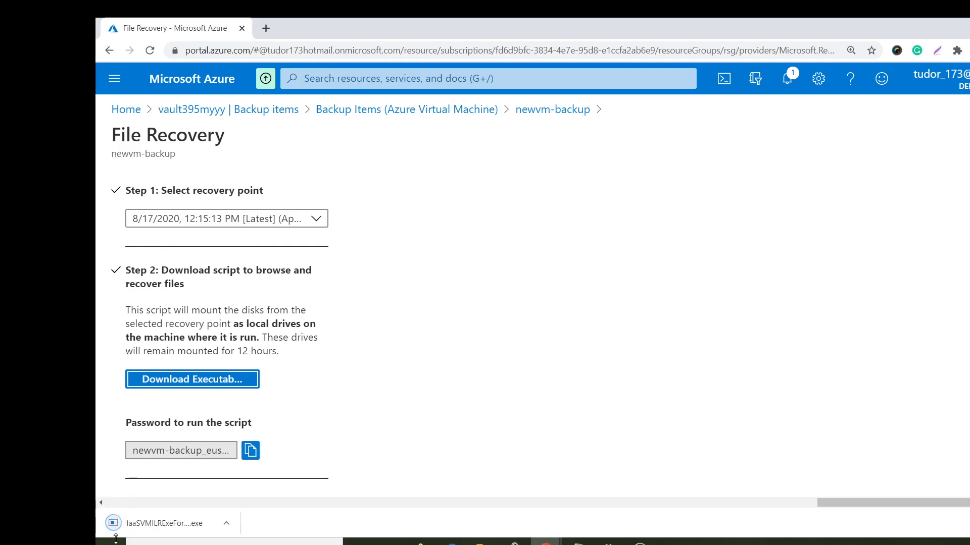
- Run the downloaded recovery executable and paste the portal's script password into its prompt
left_click(162, 524)
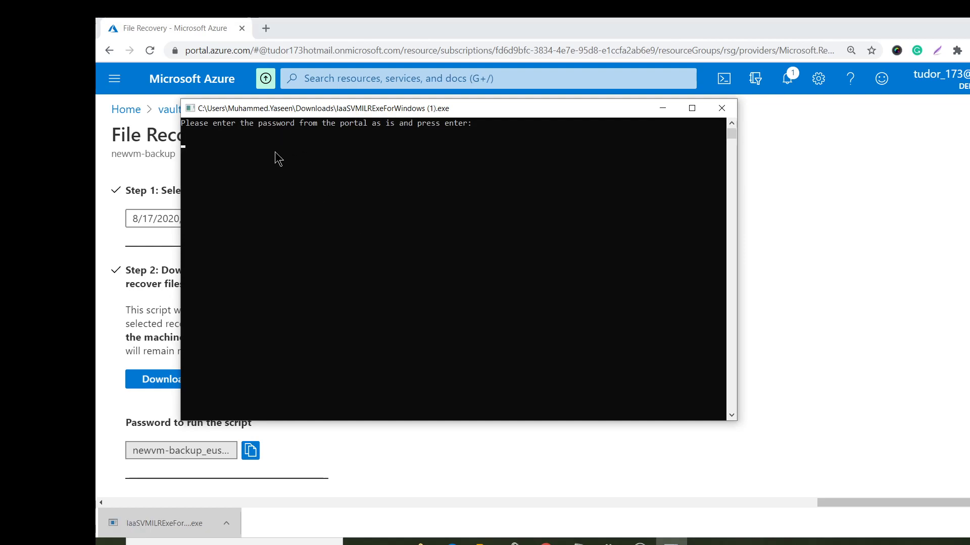
left_click_drag(435, 115, 638, 92)
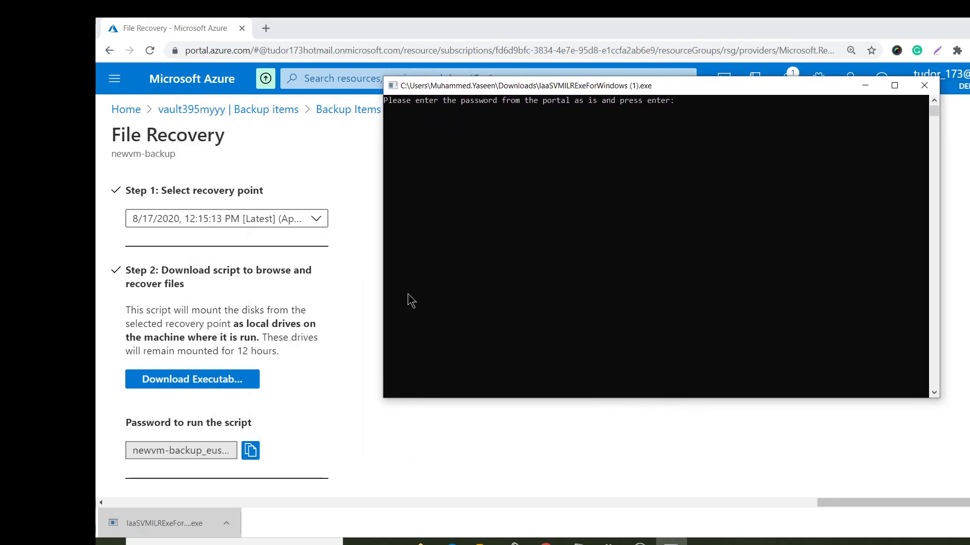
left_click(251, 453)
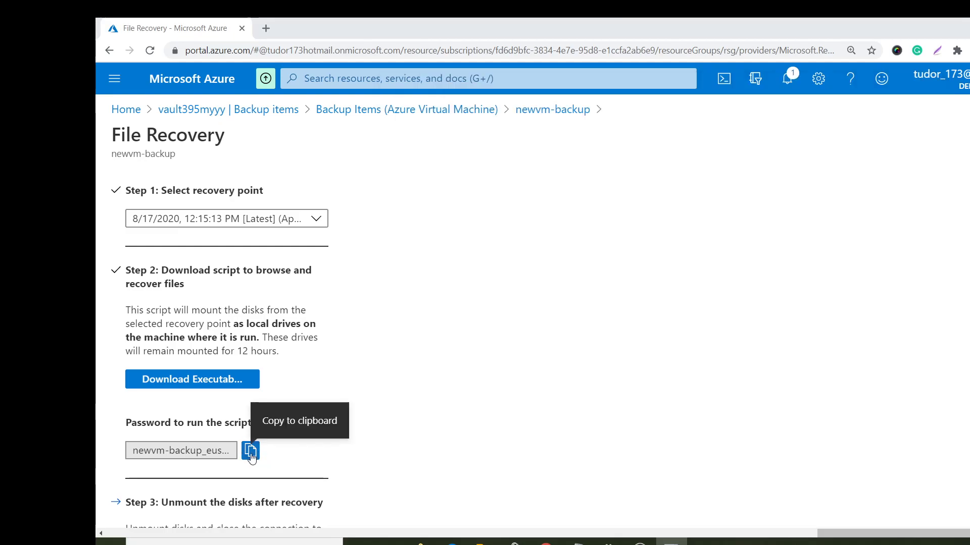
left_click(671, 541)
left_click(554, 146)
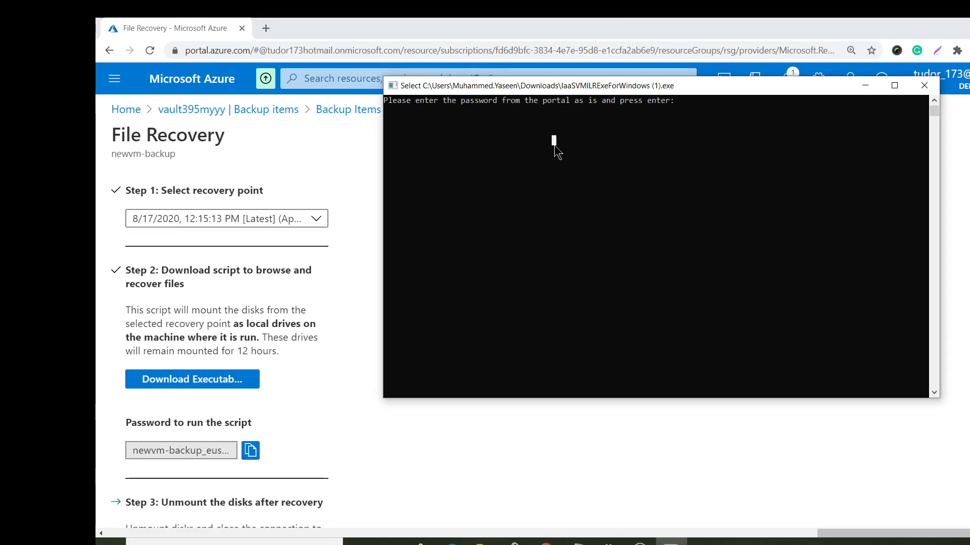
right_click(554, 147)
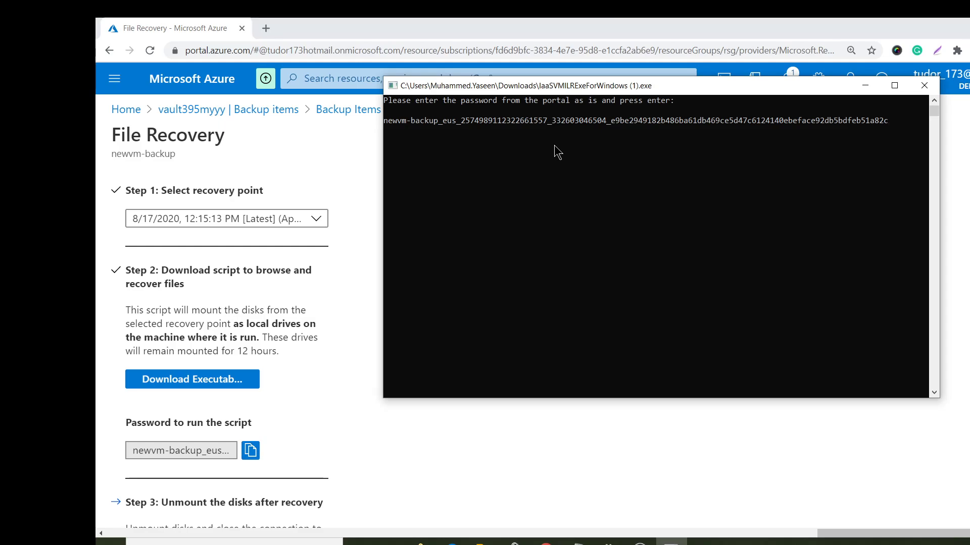
key("Return")
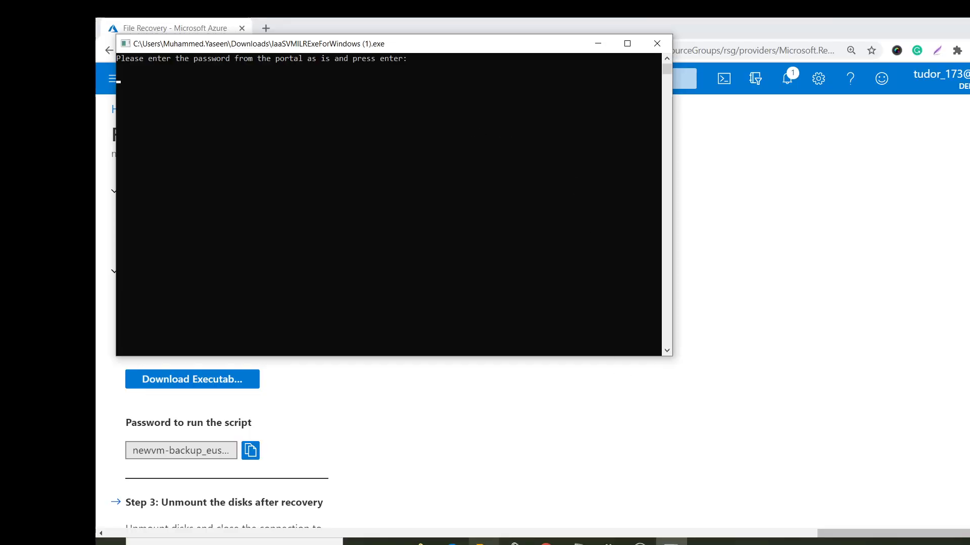
- Re-enter the password in the admin script and answer Y to disconnect the old newvm1 session
left_click(483, 543)
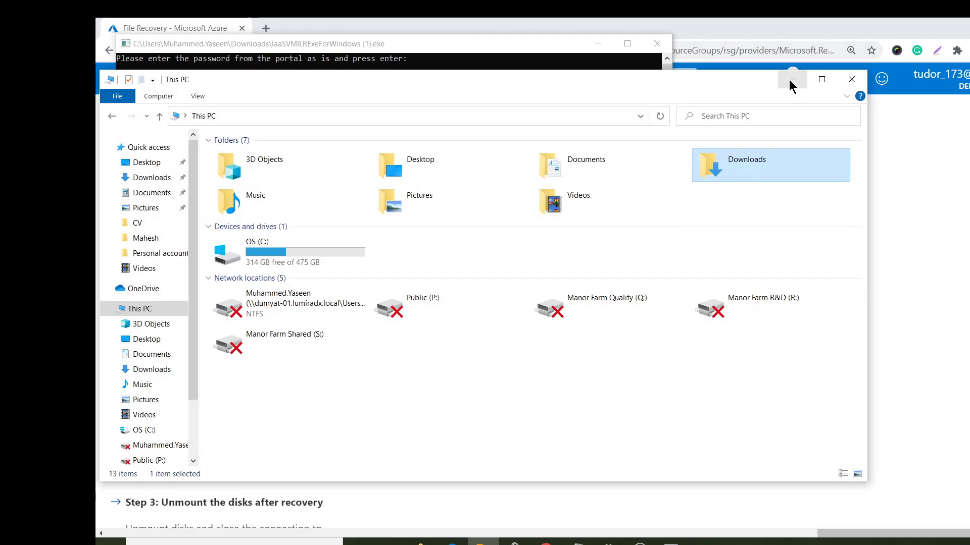
left_click(792, 80)
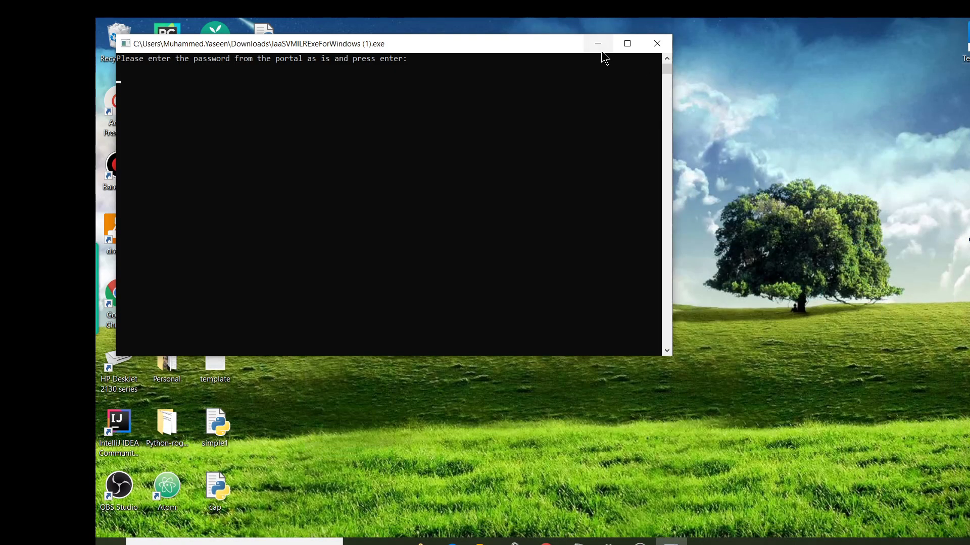
left_click_drag(525, 49, 692, 102)
left_click(460, 162)
right_click(459, 161)
key("Return")
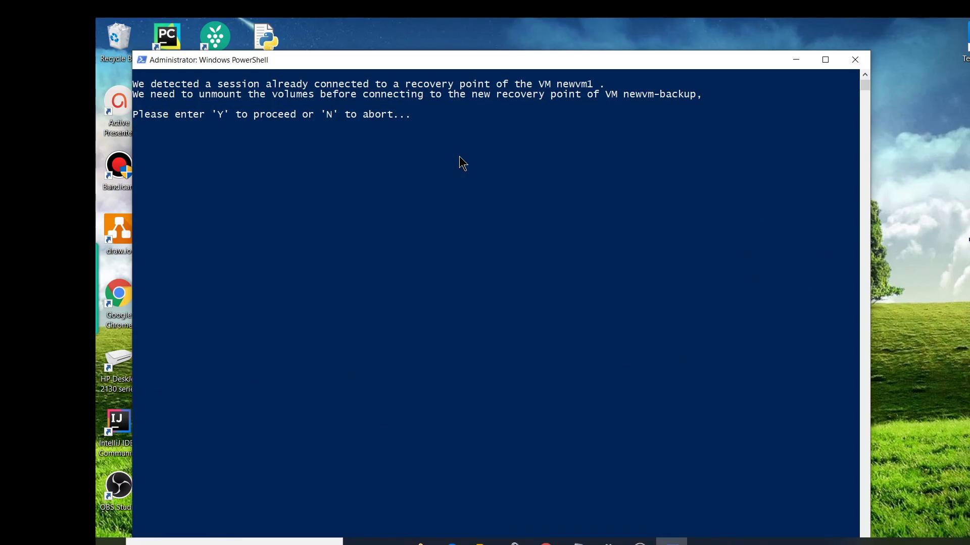
key("y")
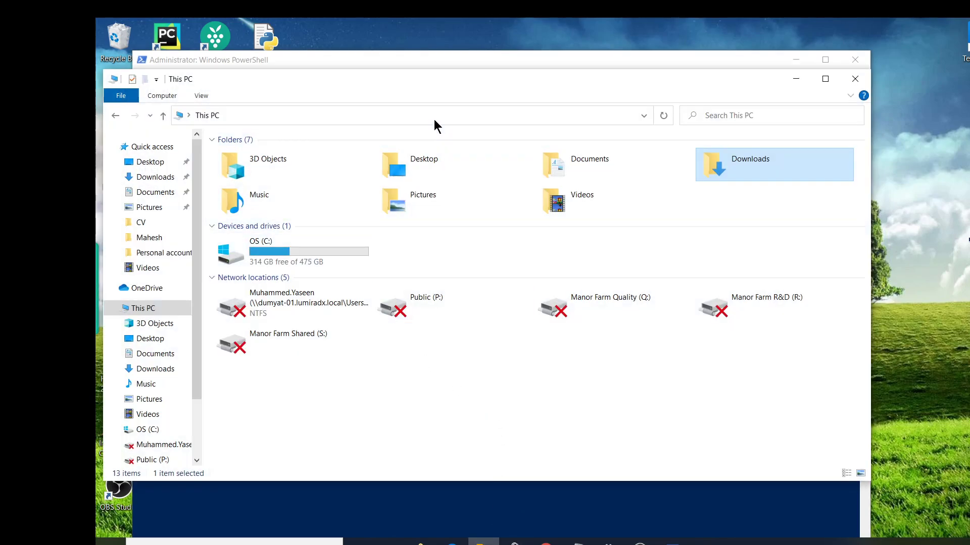
- Browse the recovered System Reserved (D:) and Windows (E:) drives in This PC
left_click(444, 111)
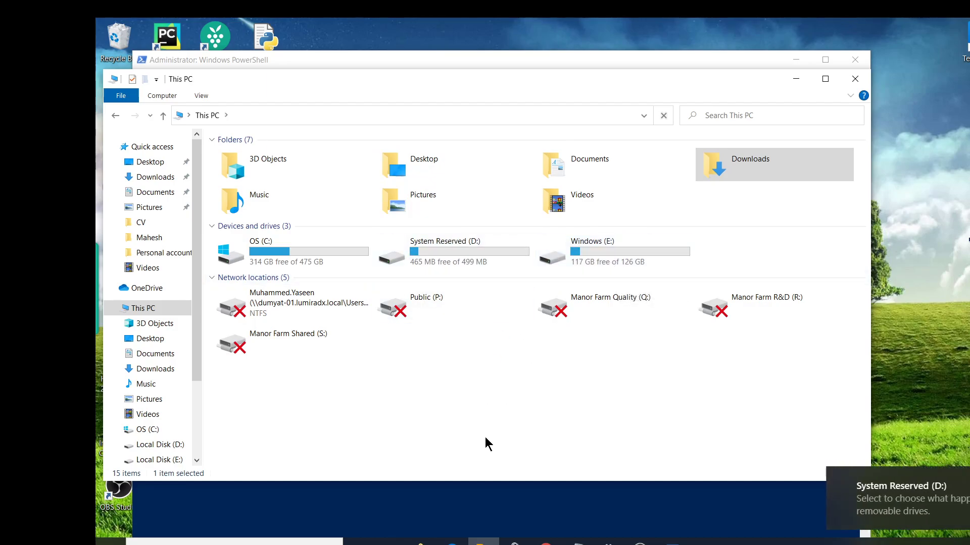
double_click(462, 257)
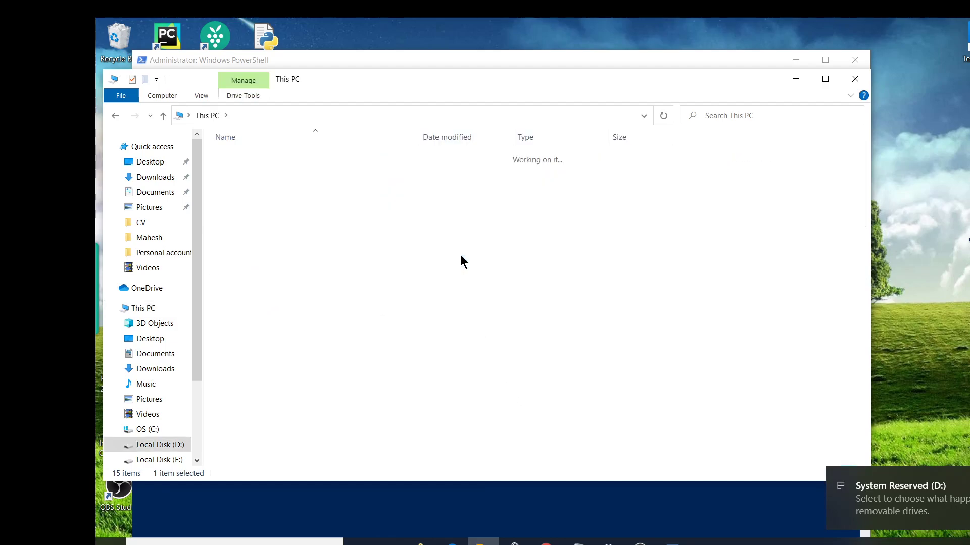
left_click(115, 116)
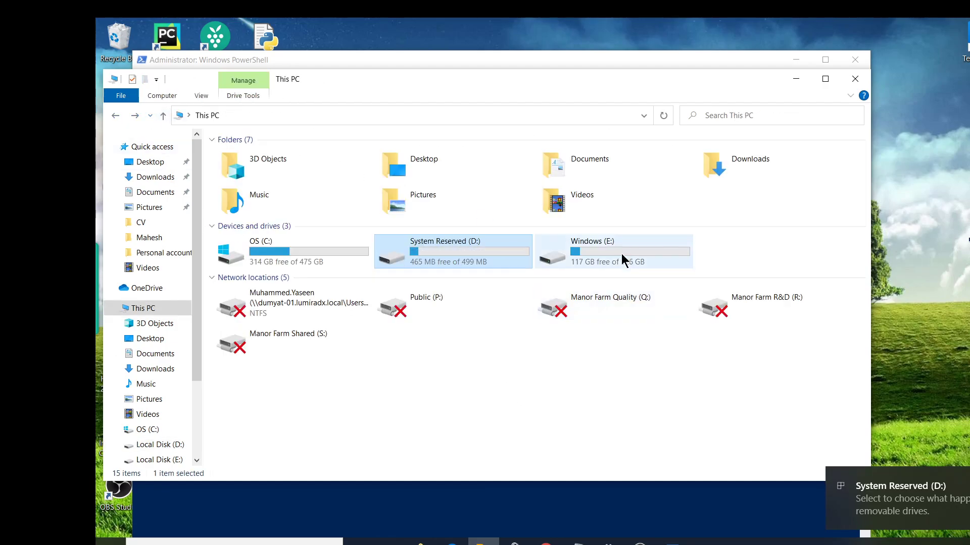
double_click(597, 251)
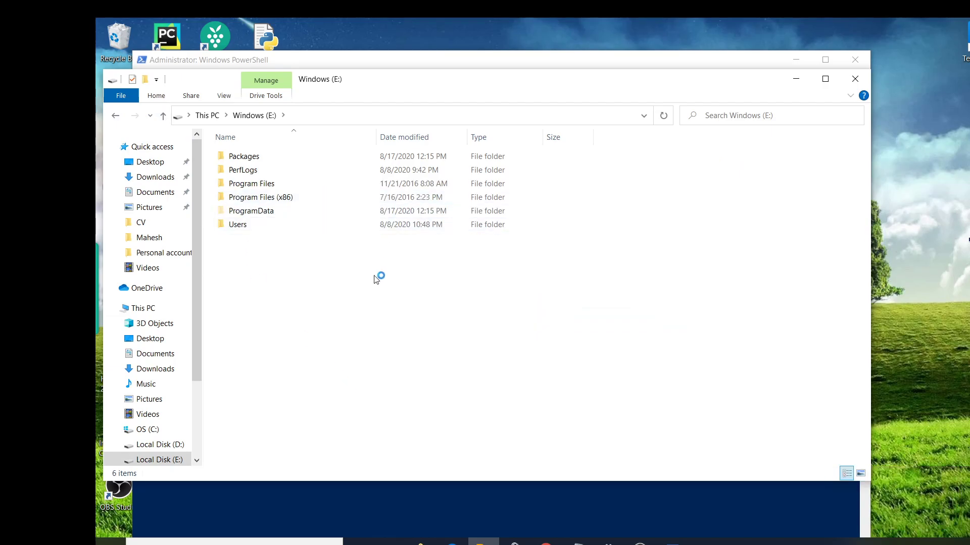
left_click(115, 116)
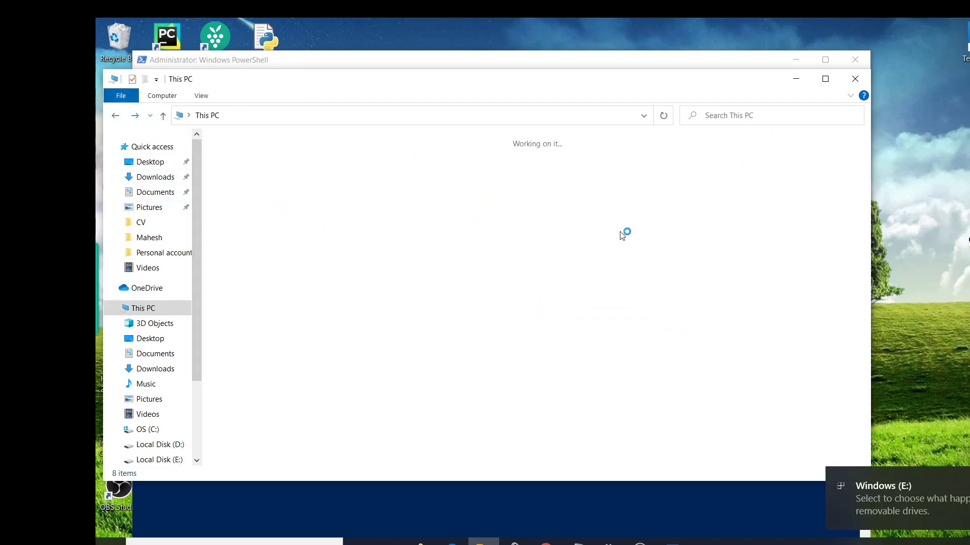
- Minimize File Explorer and the PowerShell console to reveal the desktop
left_click(796, 79)
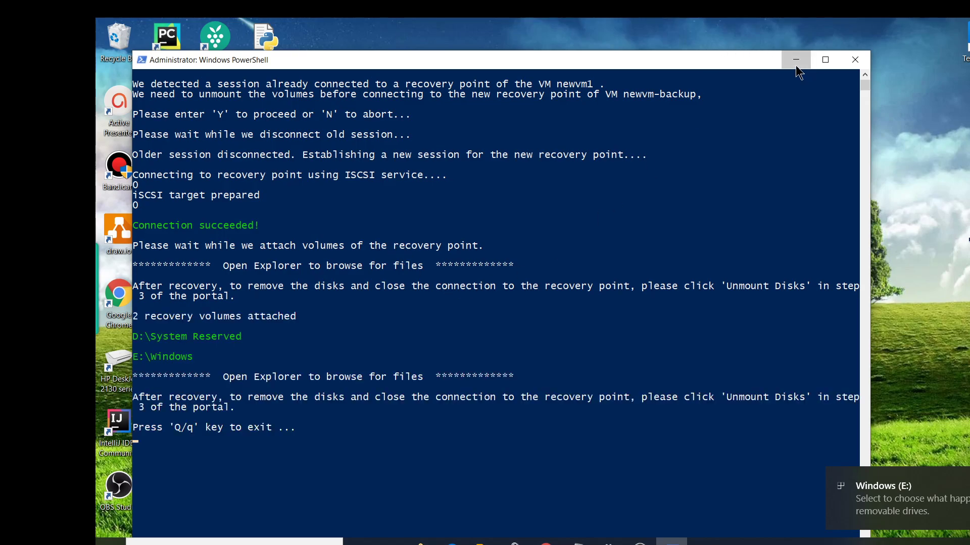
left_click(796, 66)
mouse_move(545, 542)
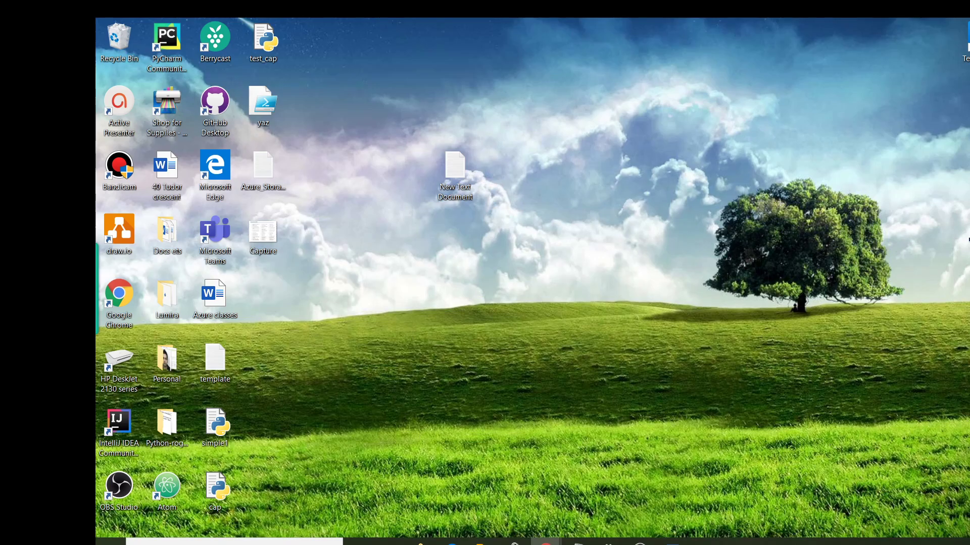
- Unmount the recovery disks from Step 3 of the File Recovery page until it reports Unmount successful
left_click(643, 502)
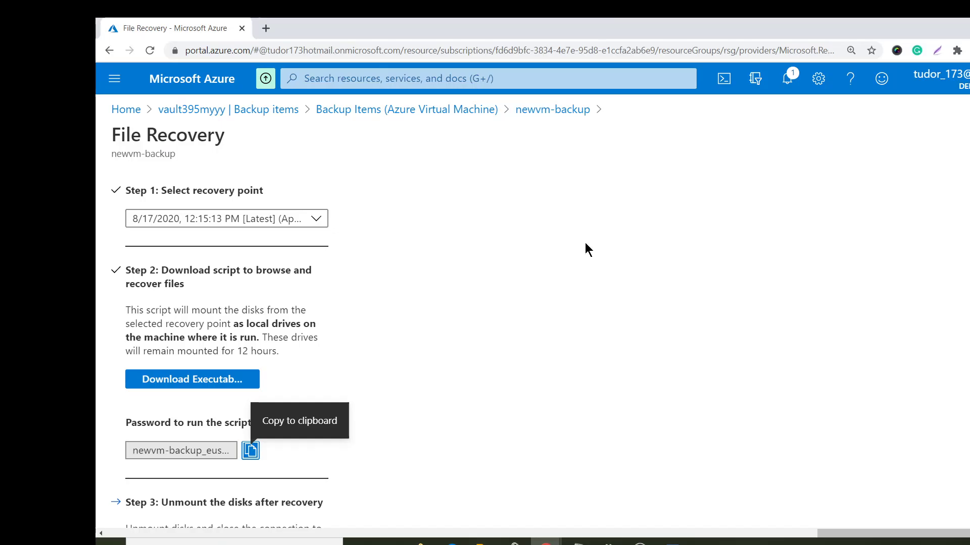
scroll(418, 343, "down", 5)
scroll(418, 343, "up", 3)
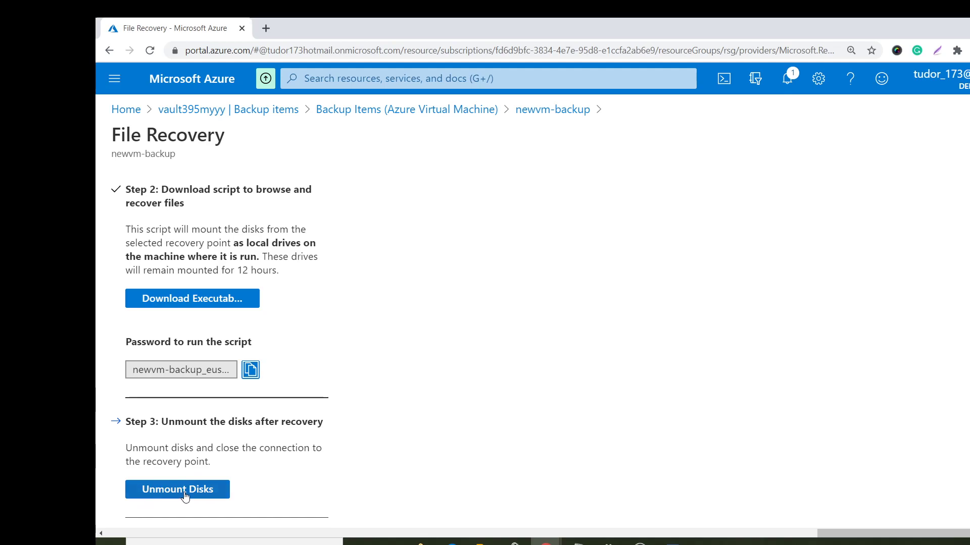
left_click(204, 489)
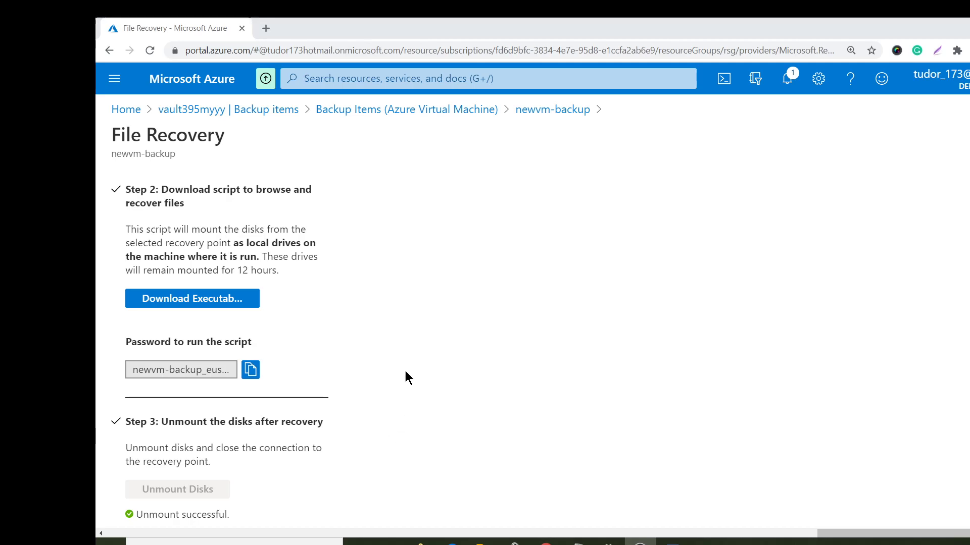
- Go from vault395myyy Backup items to the newvm-backup item and start Restore VM
left_click(275, 110)
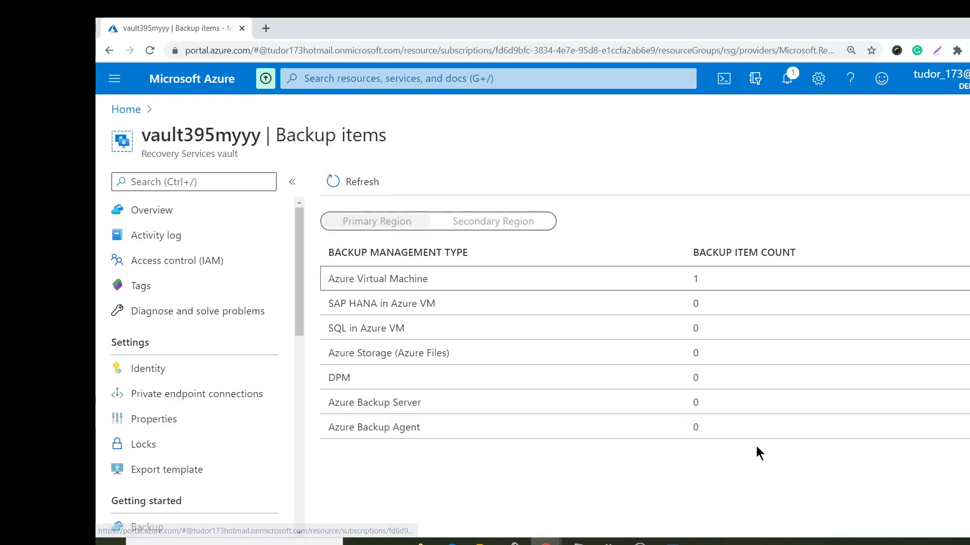
left_click(336, 286)
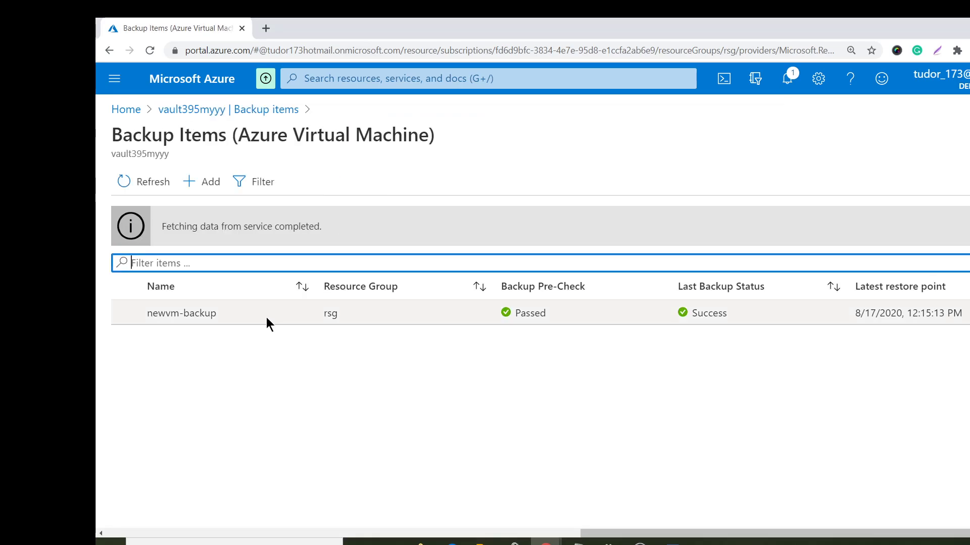
left_click(266, 317)
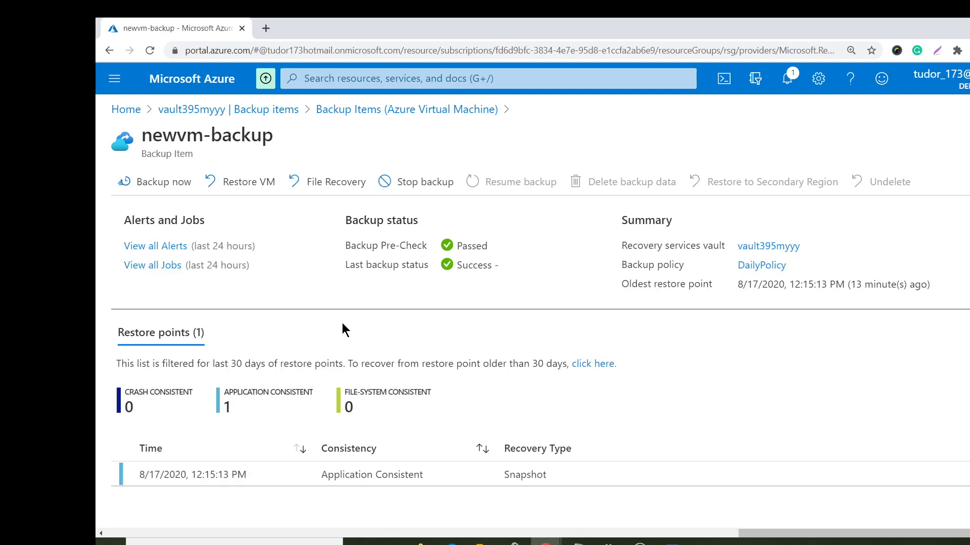
left_click(242, 190)
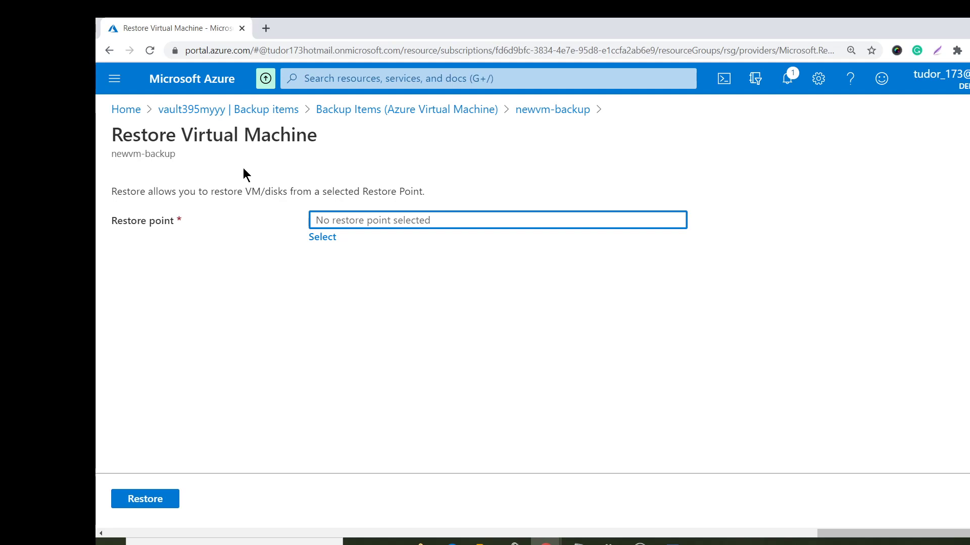
- Select restore point 8/17/2020 12:15:13 PM and keep Create new virtual machine as the restore configuration
left_click(333, 236)
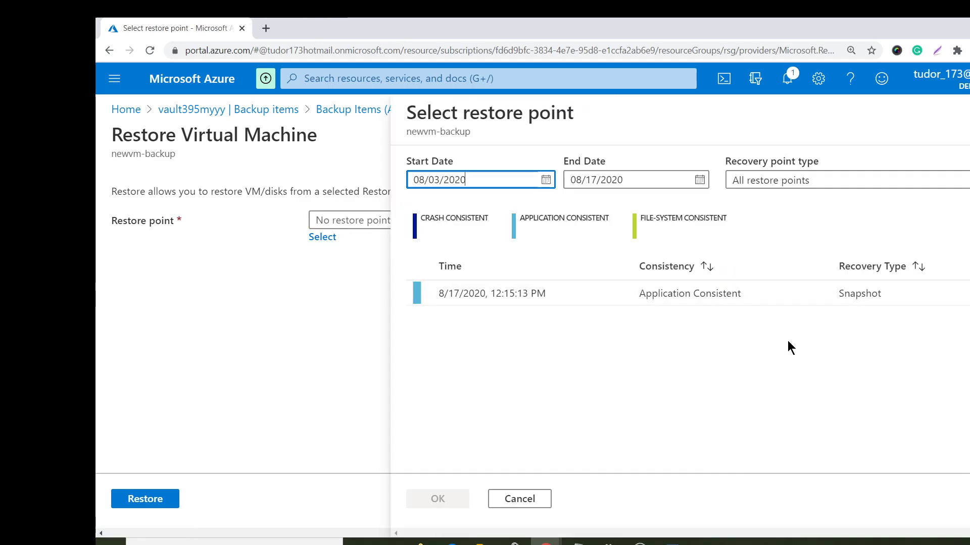
left_click(409, 291)
left_click(436, 500)
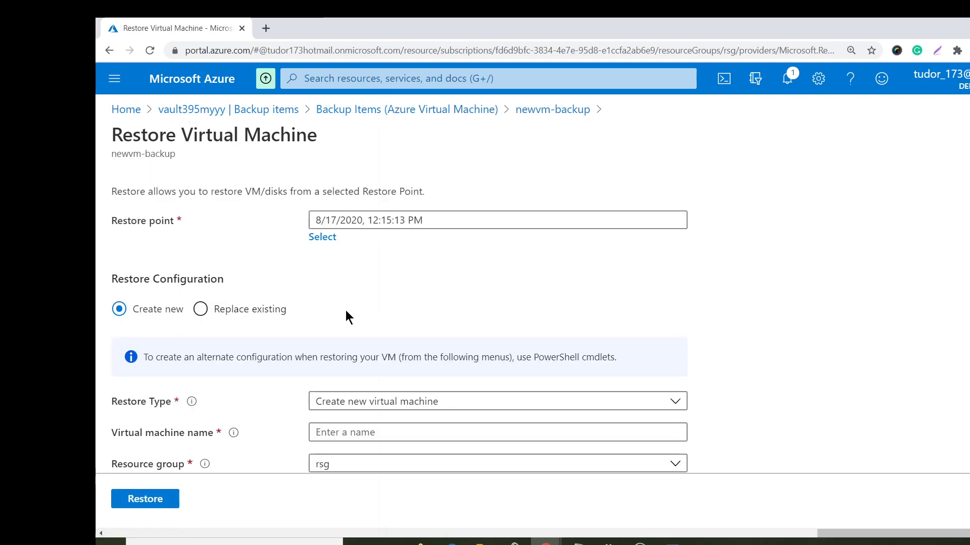
scroll(366, 313, "down", 3)
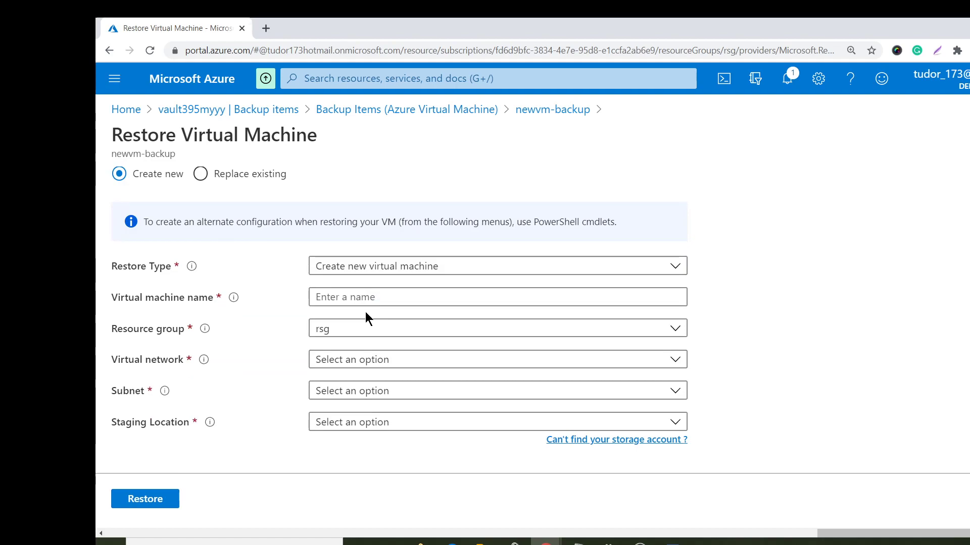
left_click(260, 173)
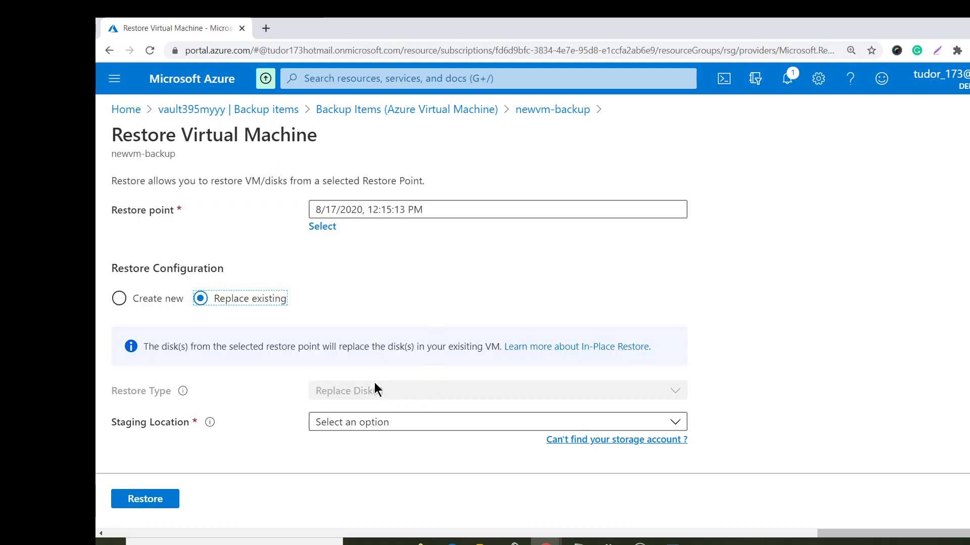
left_click(494, 421)
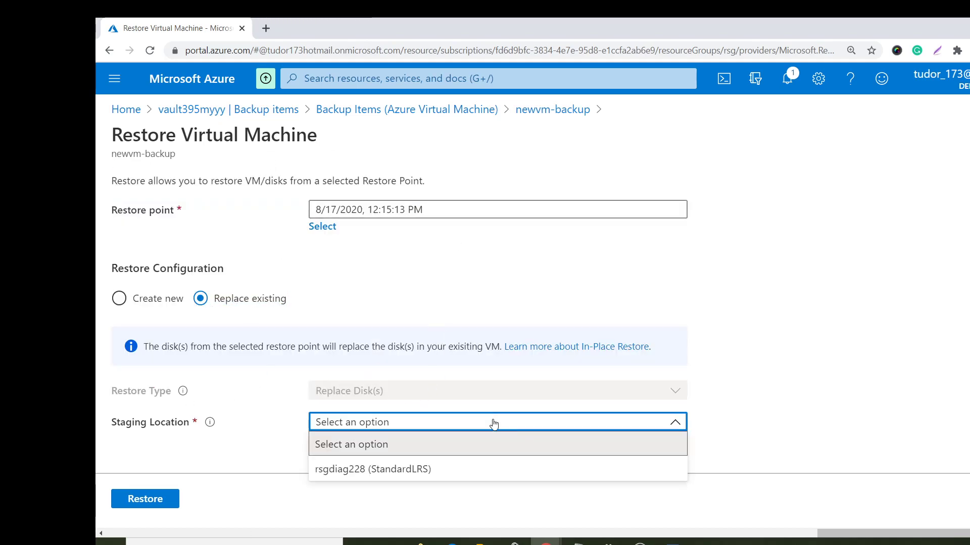
left_click(444, 494)
left_click(146, 309)
scroll(274, 301, "down", 2)
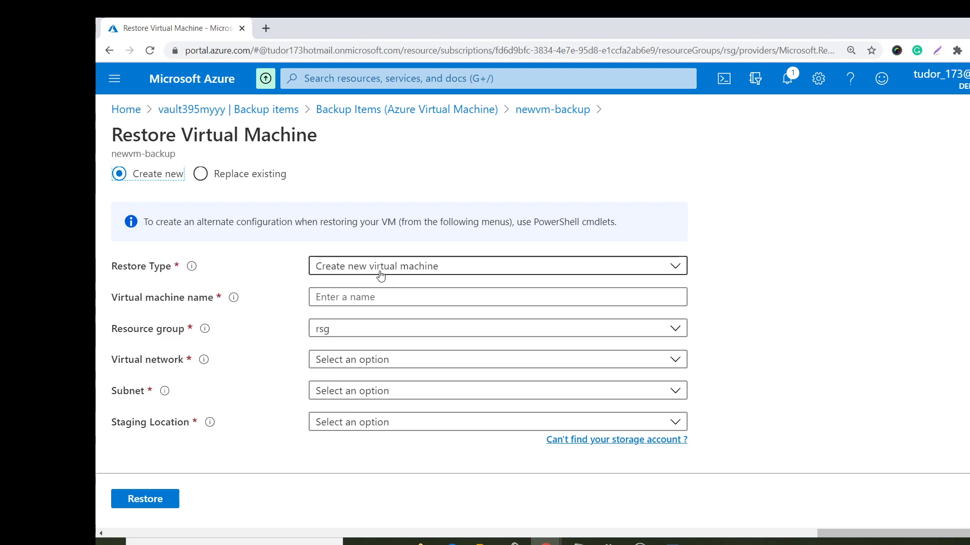
- Leave the restore type unchanged and open the portal home in a new tab with the signed-in account
left_click(381, 276)
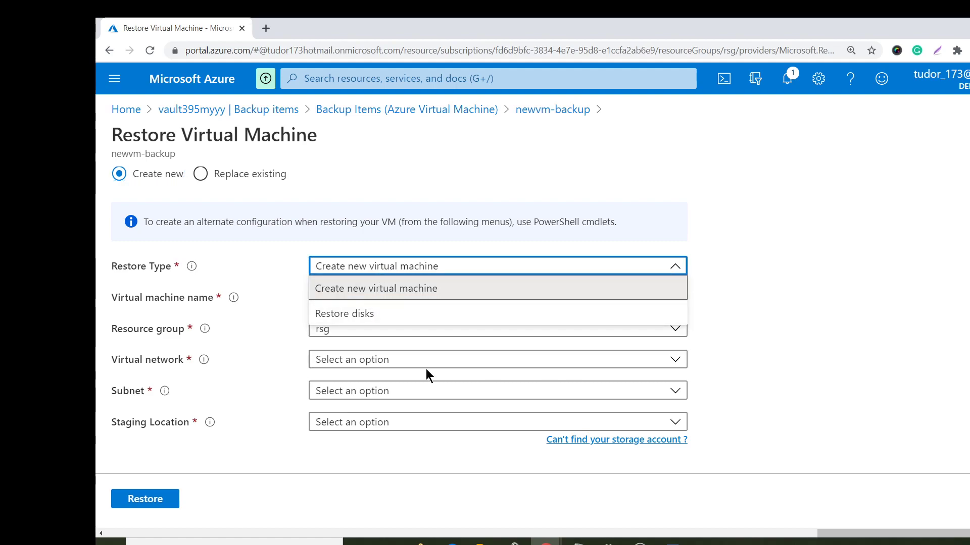
left_click(327, 451)
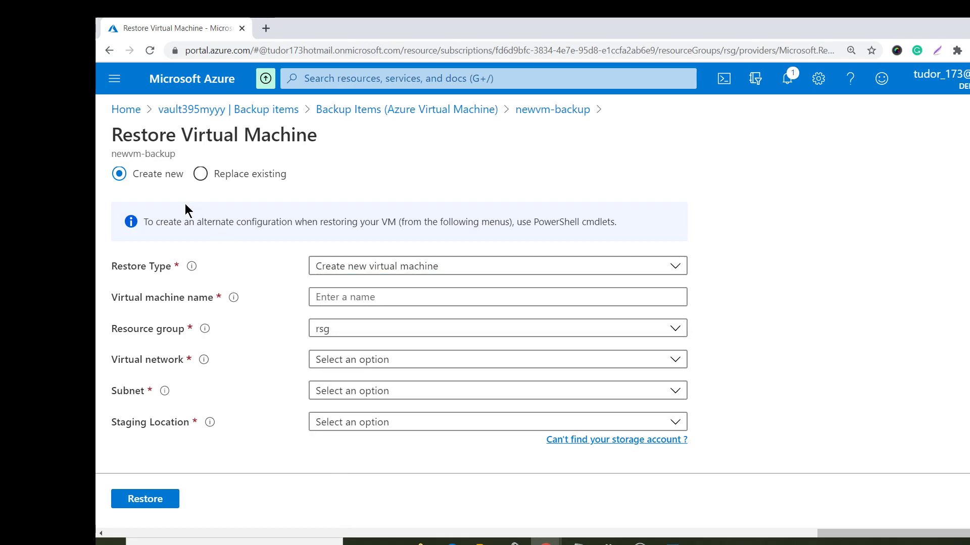
middle_click(126, 109)
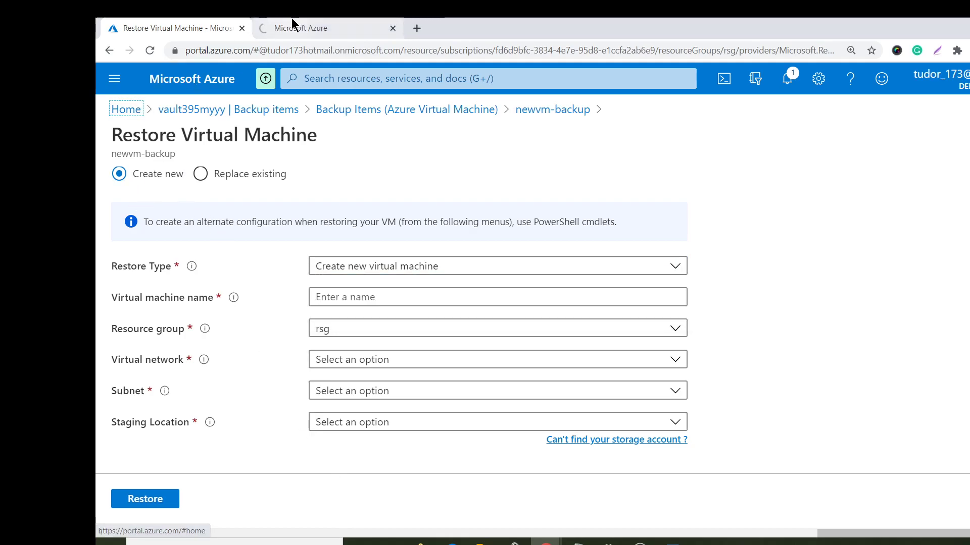
left_click(291, 23)
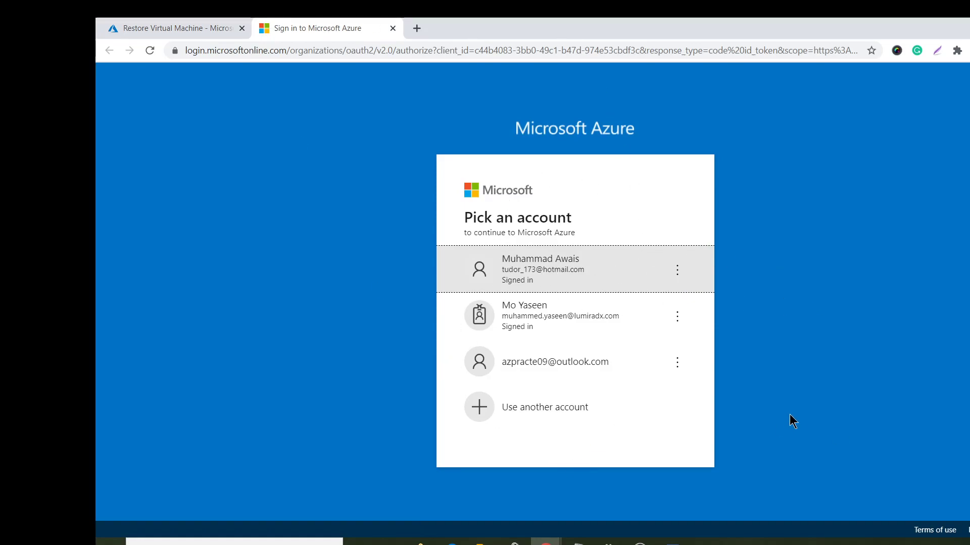
left_click(517, 288)
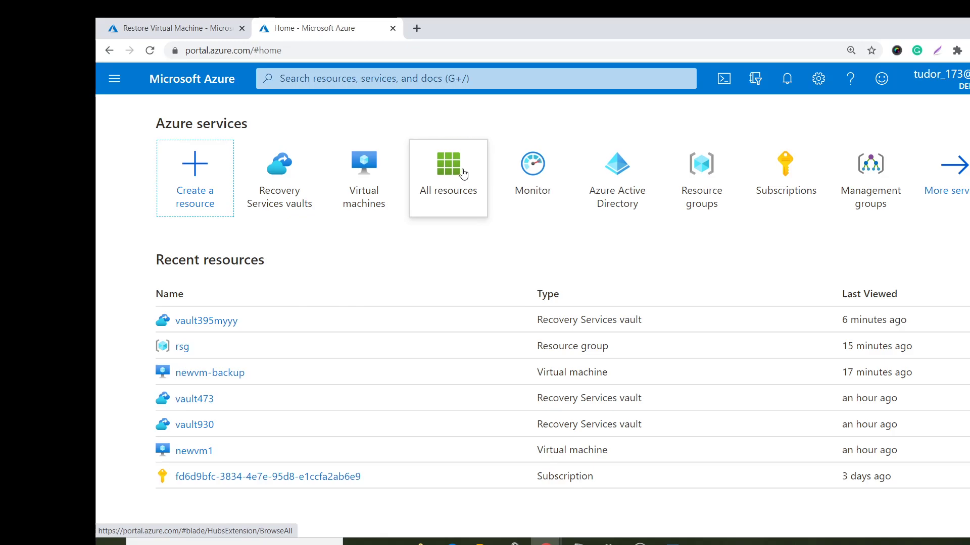
- Filter All resources to type Disk, showing only newvm-backup_disk1 in RSG, then return to the restore form
left_click(448, 171)
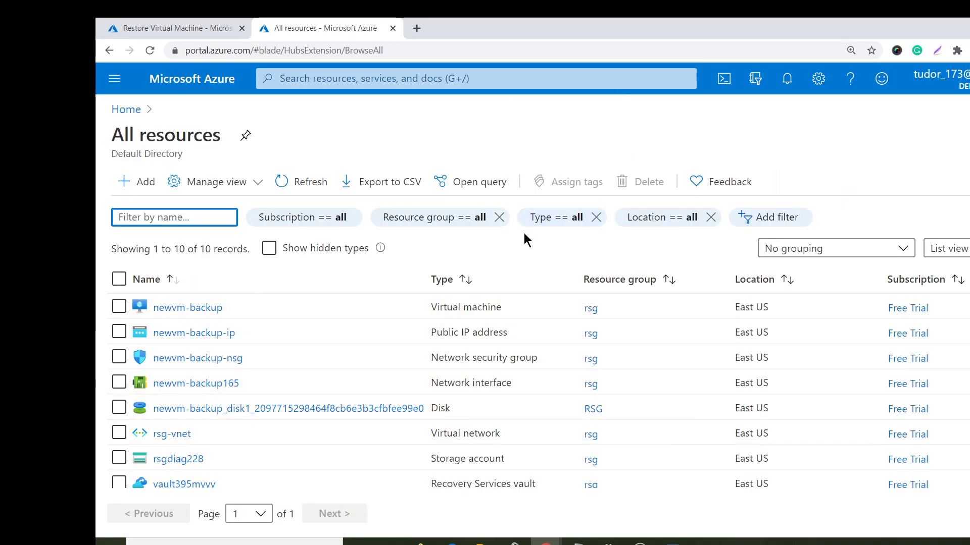
left_click(553, 219)
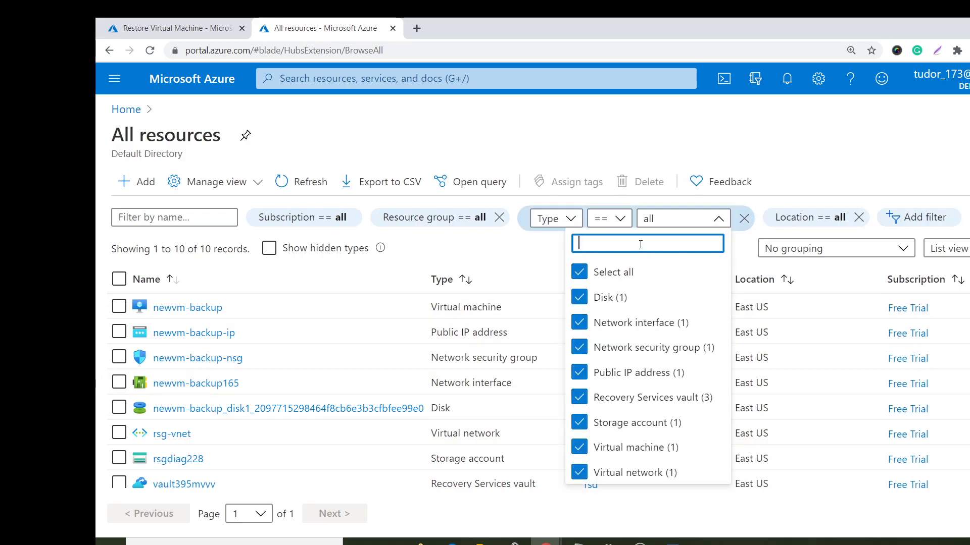
left_click(580, 272)
left_click(579, 298)
left_click(755, 141)
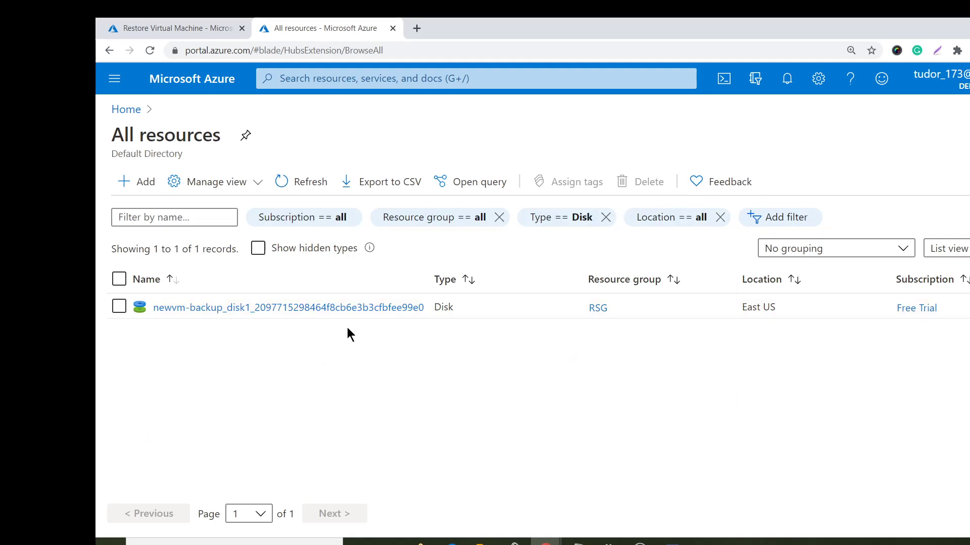
left_click(191, 23)
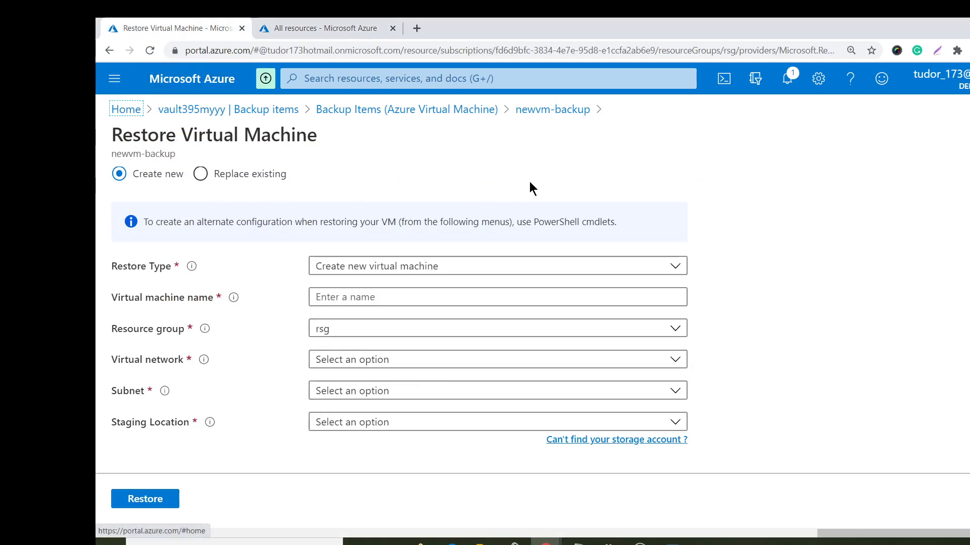
- Set Restore Type to Restore disks with staging account rsgdiag228 (StandardLRS) and submit the restore
left_click(395, 268)
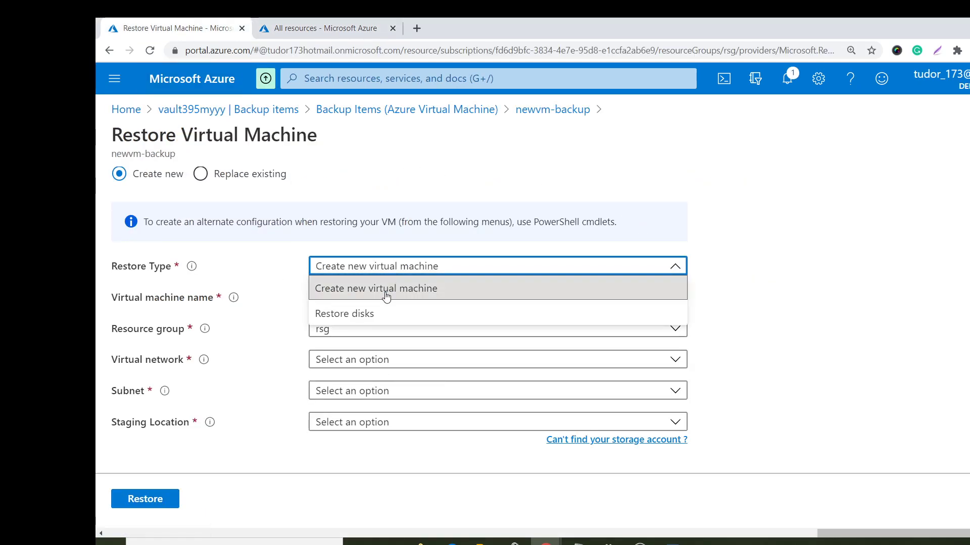
left_click(381, 313)
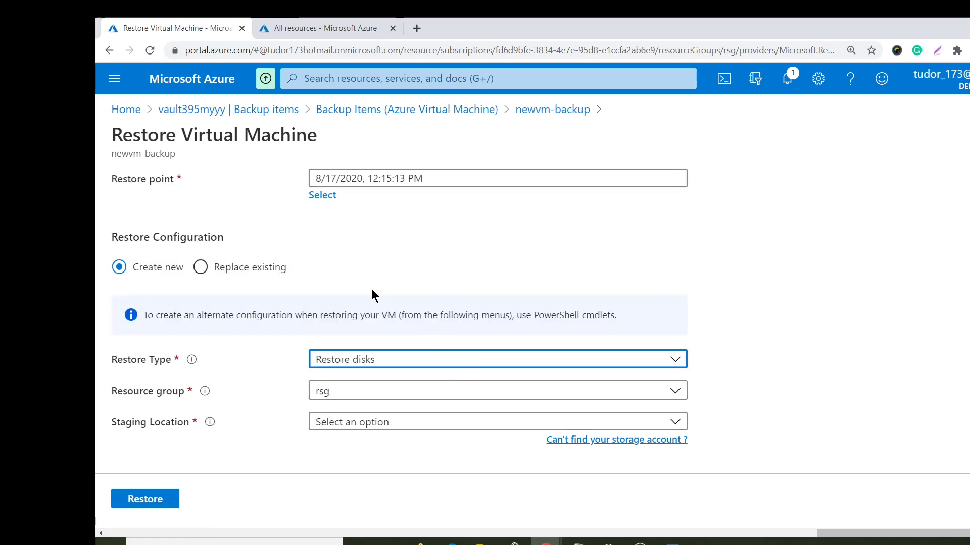
left_click(369, 423)
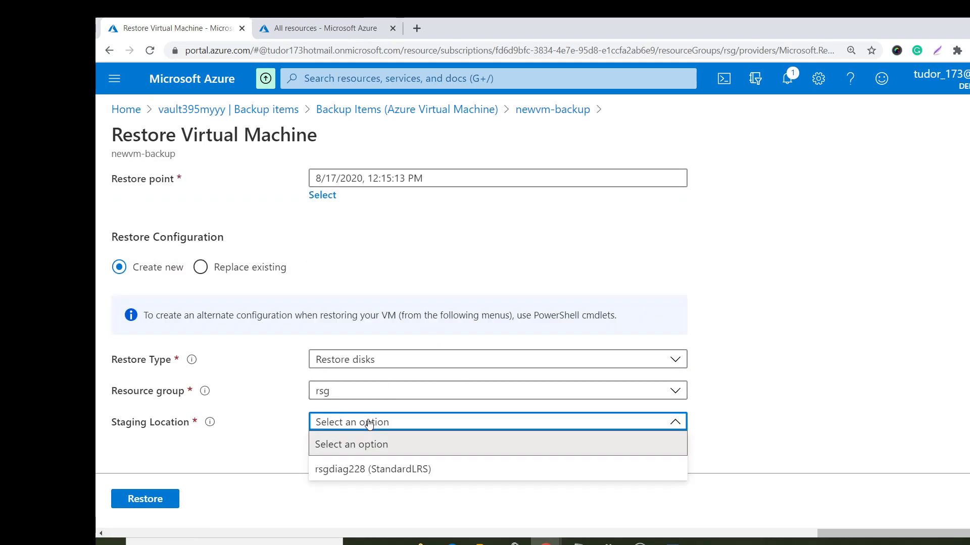
left_click(377, 470)
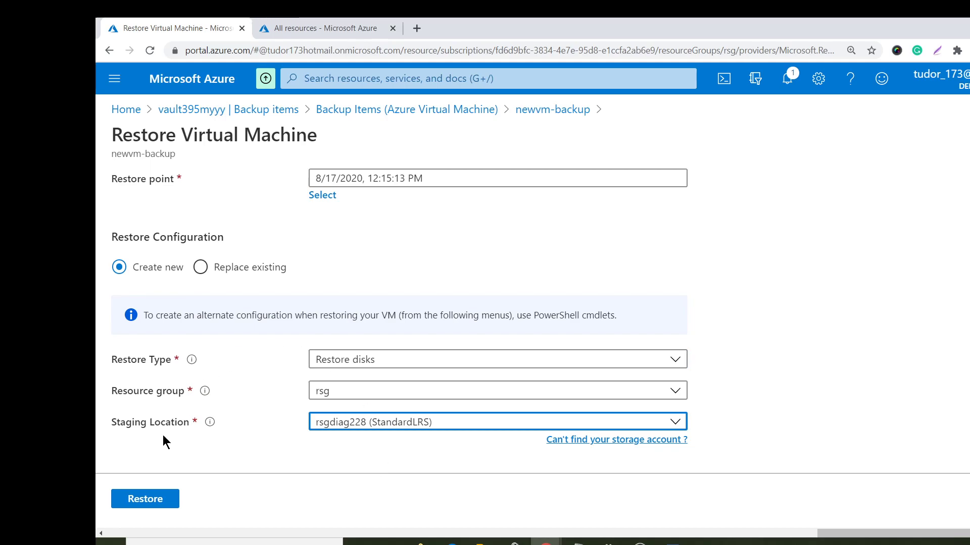
left_click(155, 500)
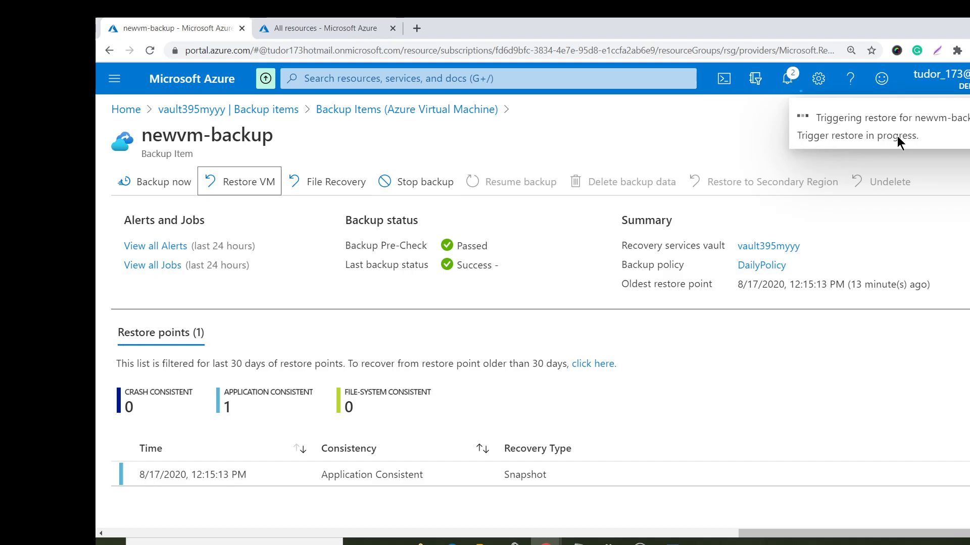
- Check the disk list, then open Backup jobs showing the newvm-backup Restore job in progress
left_click(322, 20)
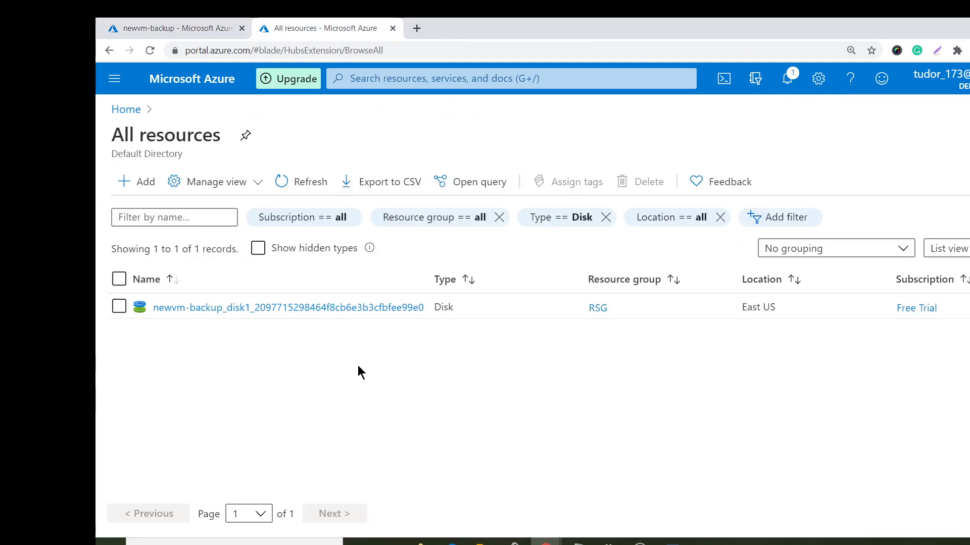
left_click(167, 30)
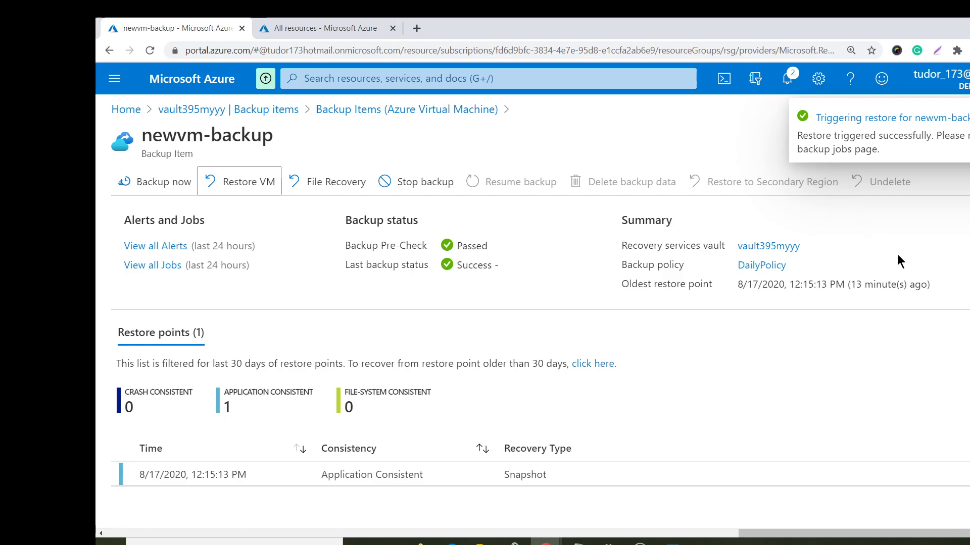
left_click(876, 120)
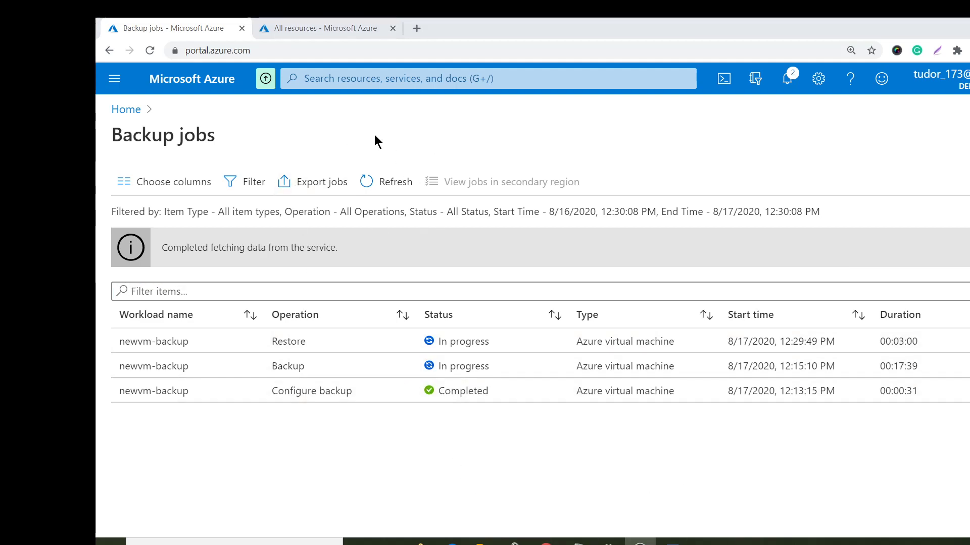
left_click(348, 28)
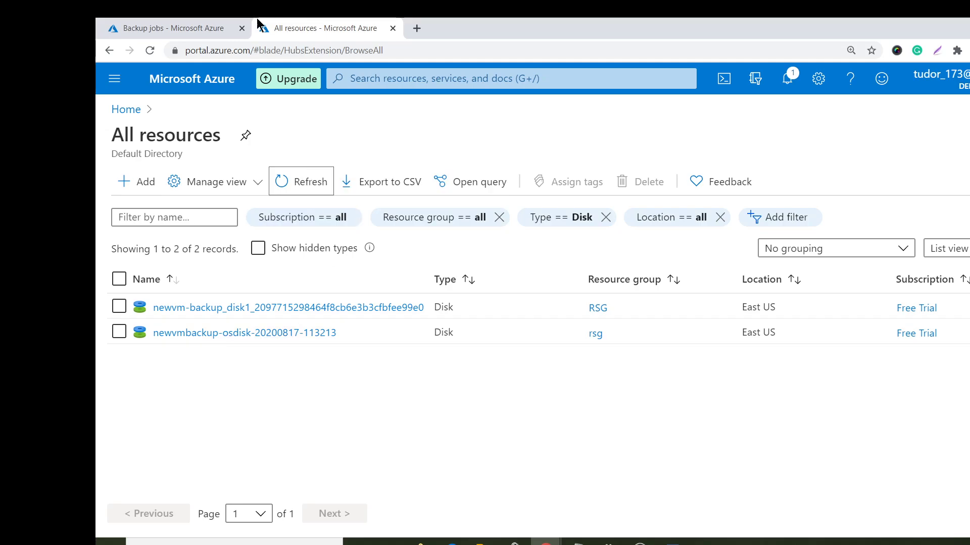
left_click(164, 25)
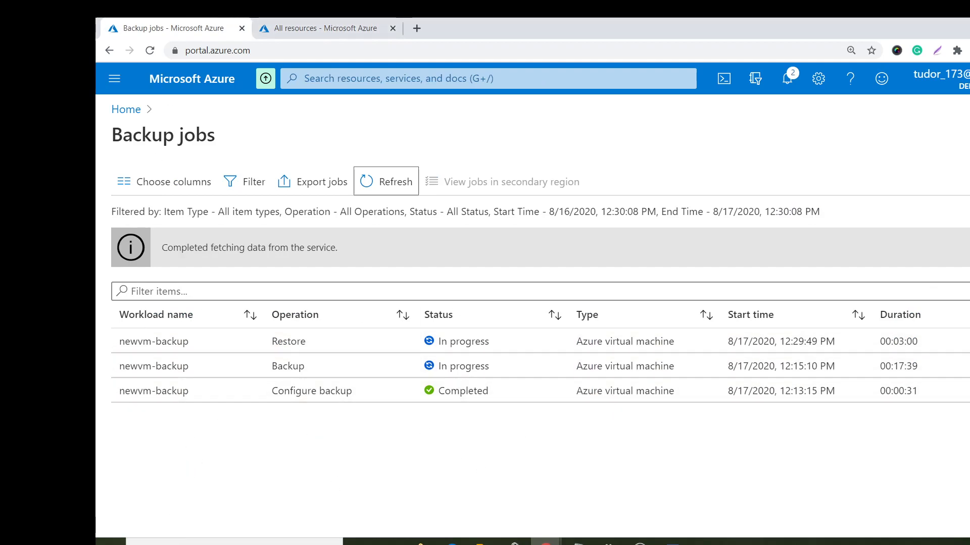
left_click(313, 28)
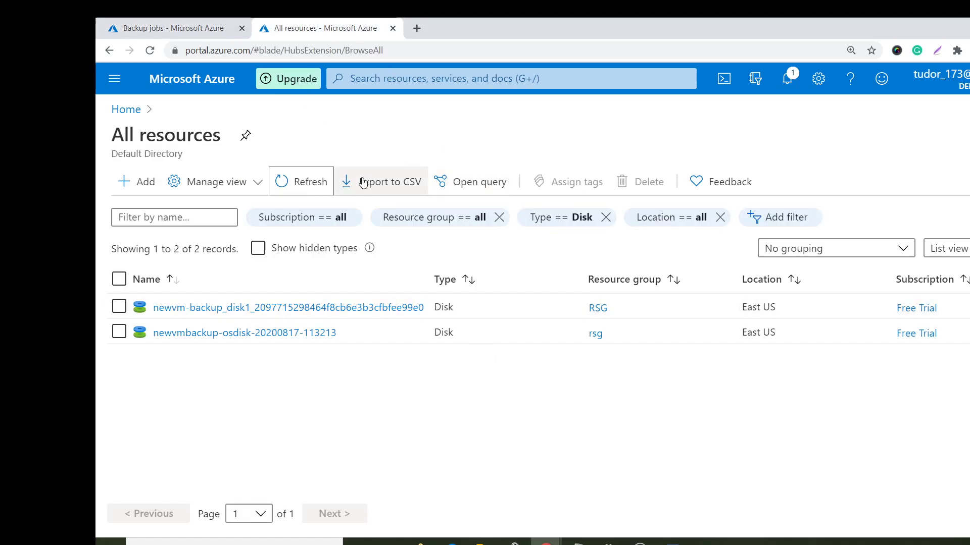
left_click(290, 181)
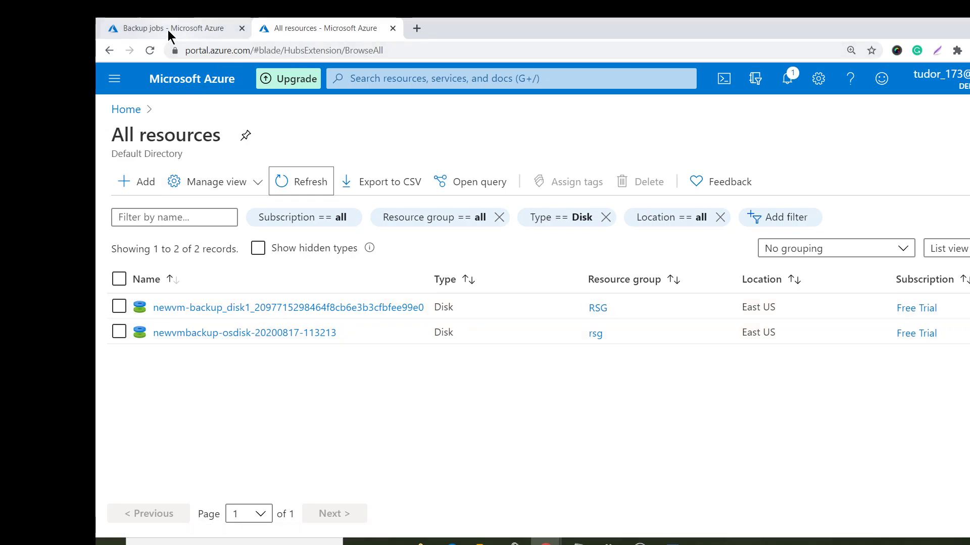
left_click(125, 110)
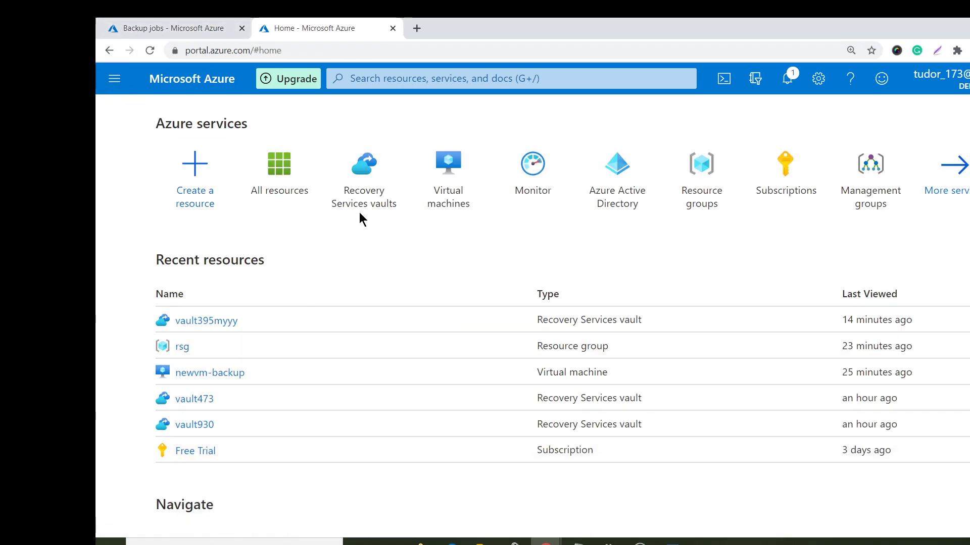
- Show all of newvm-backup's backup jobs, where the Restore job is Completed in 00:03:26
left_click(447, 170)
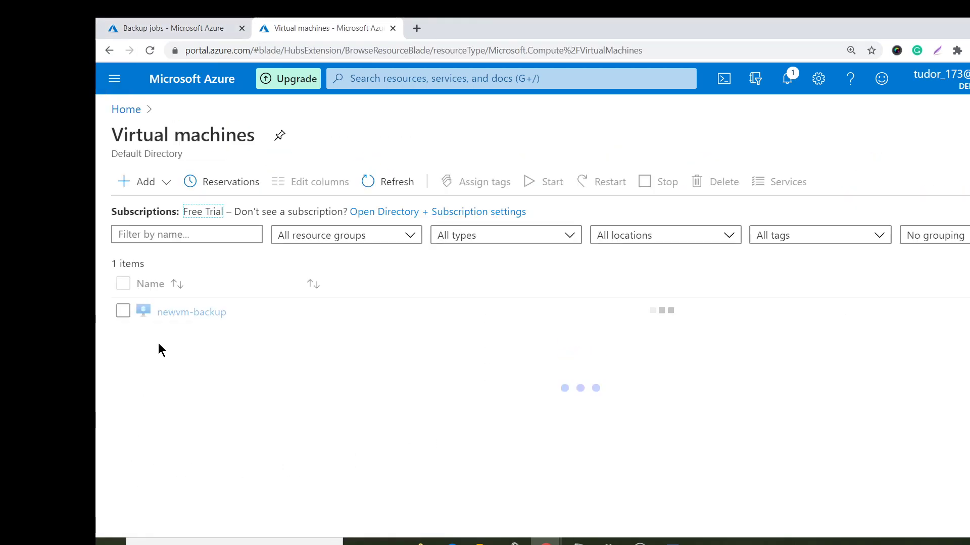
left_click(203, 322)
left_click(199, 314)
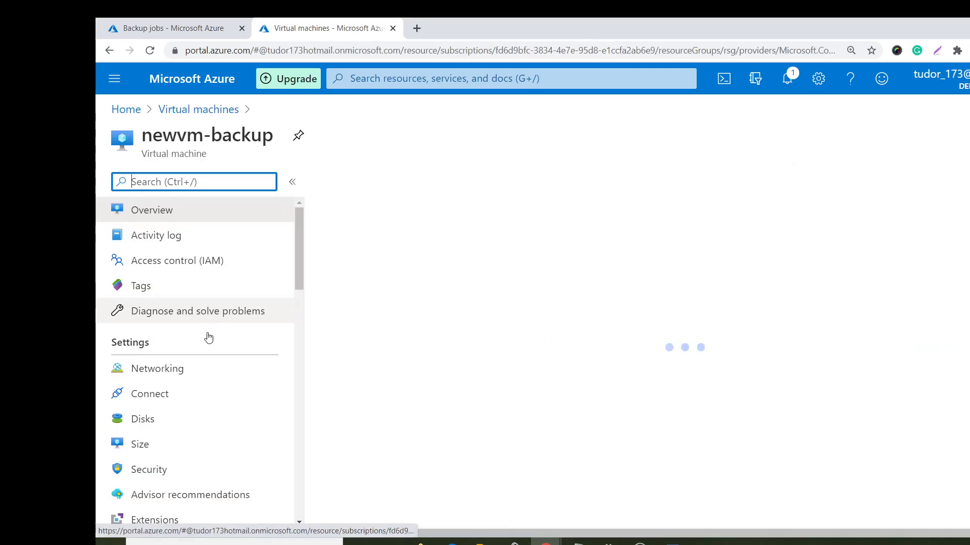
scroll(243, 456, "down", 6)
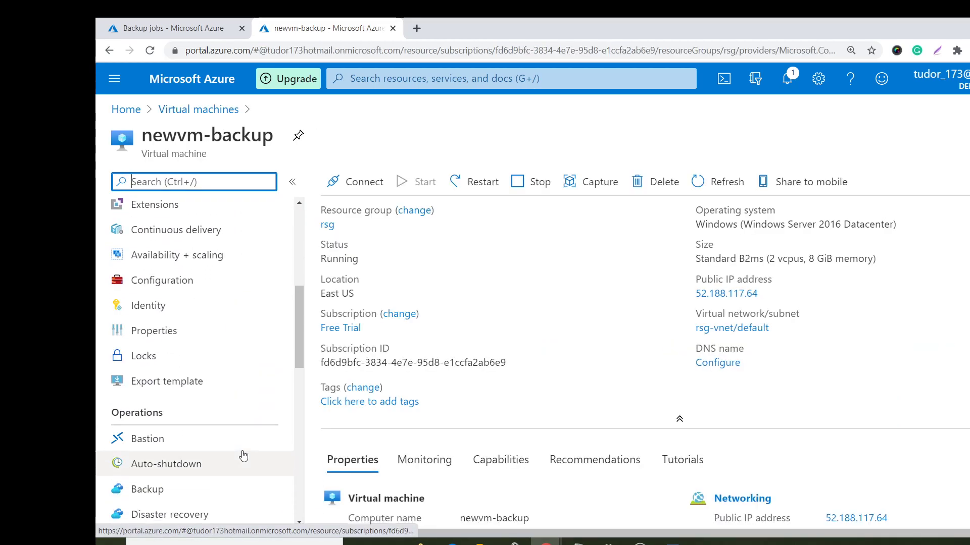
scroll(243, 456, "down", 1)
left_click(175, 430)
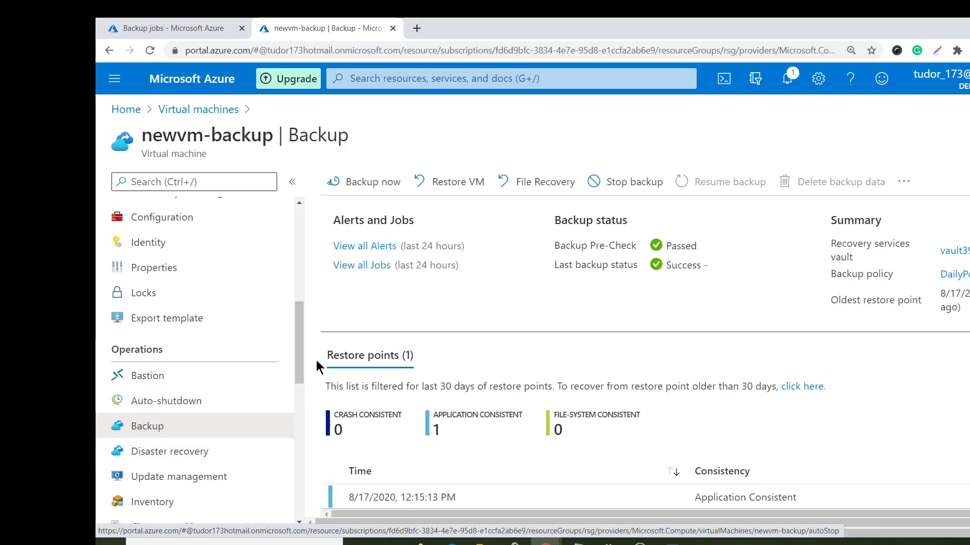
left_click(365, 266)
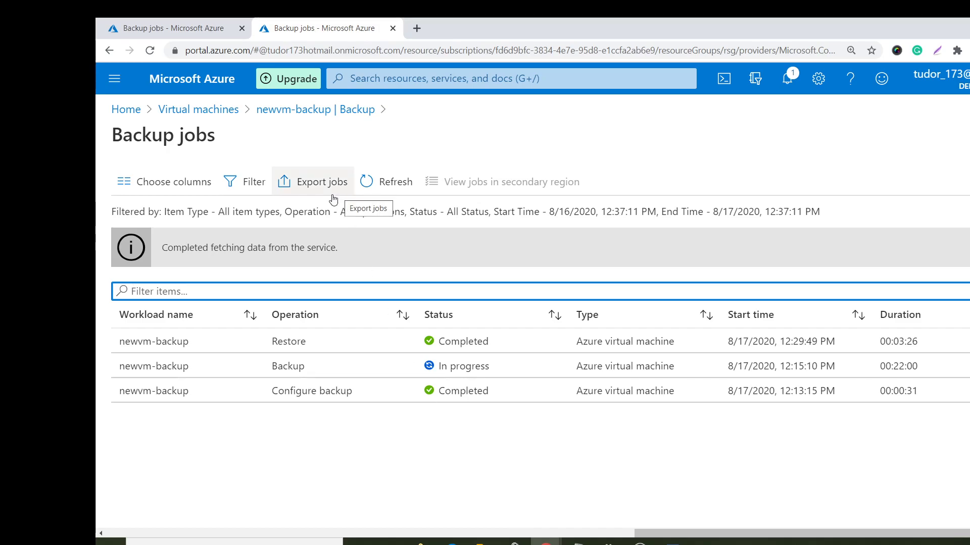
- Open File Explorer at This PC and refresh the view with F5
left_click(484, 543)
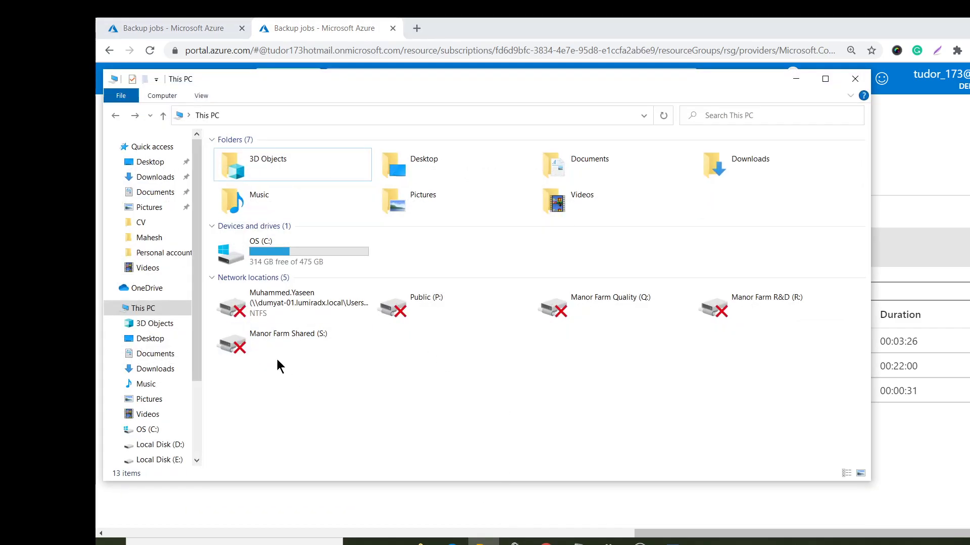
left_click(551, 115)
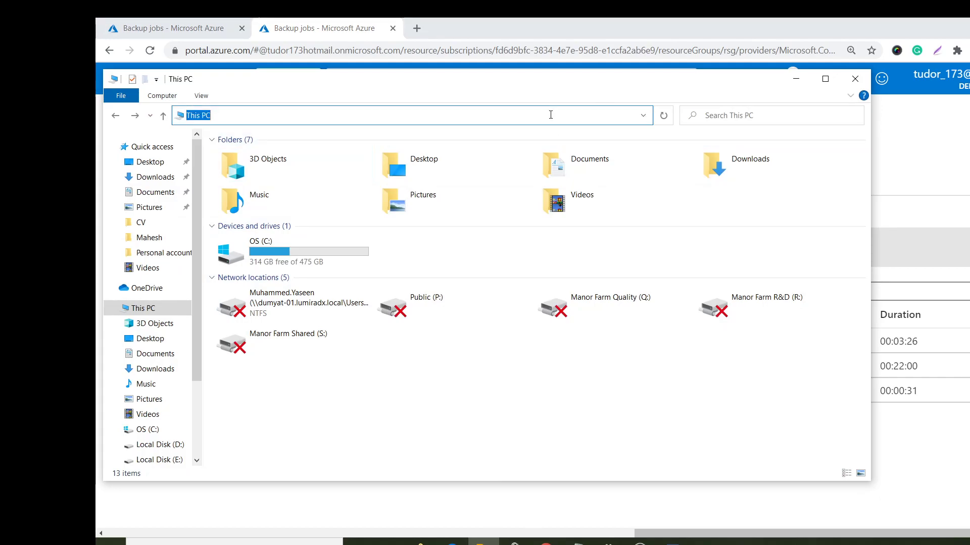
key("Escape")
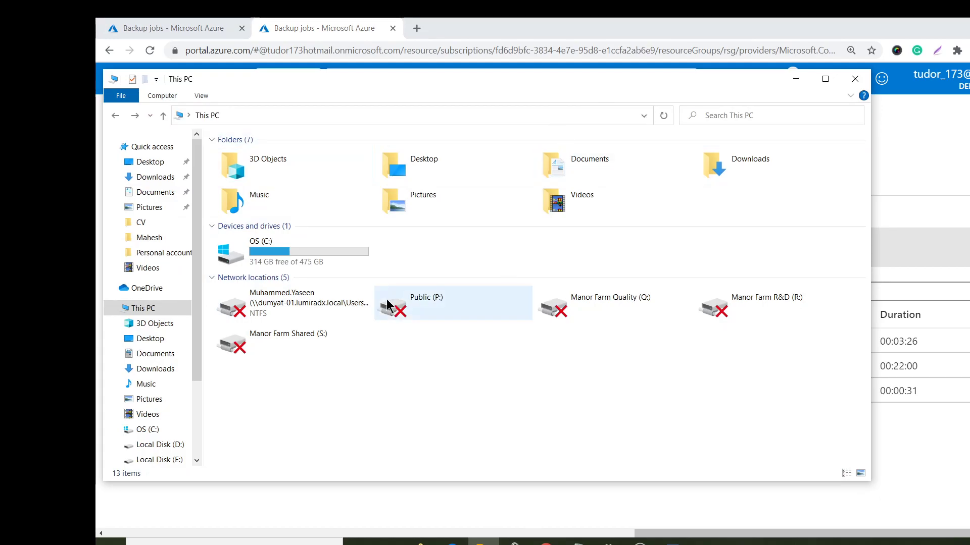
key("F5")
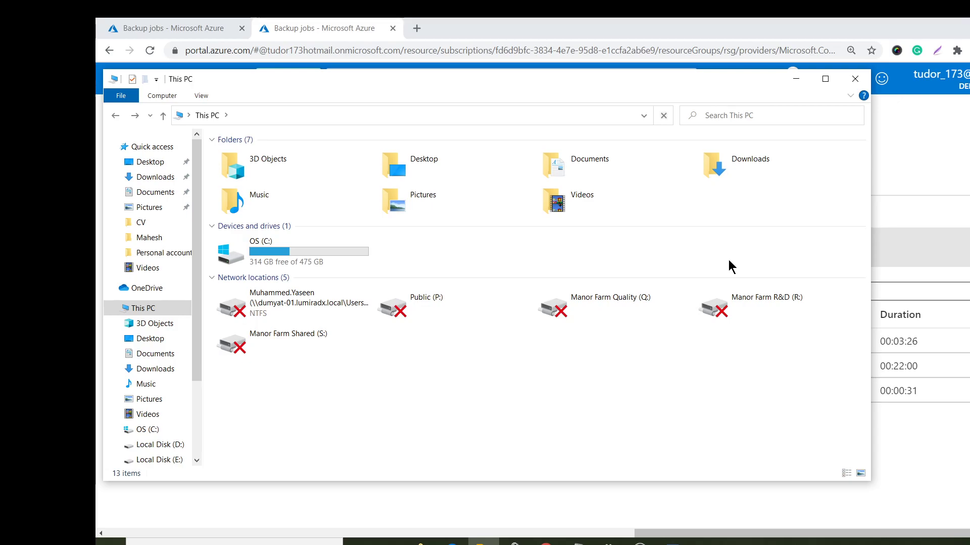